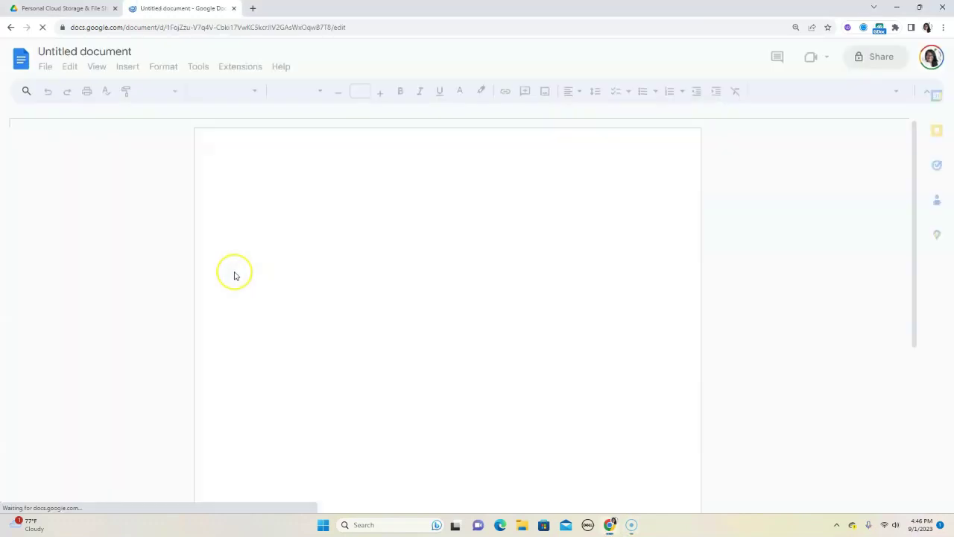
# Rename the untitled document as Manuscript.
pyautogui.click(123, 46)
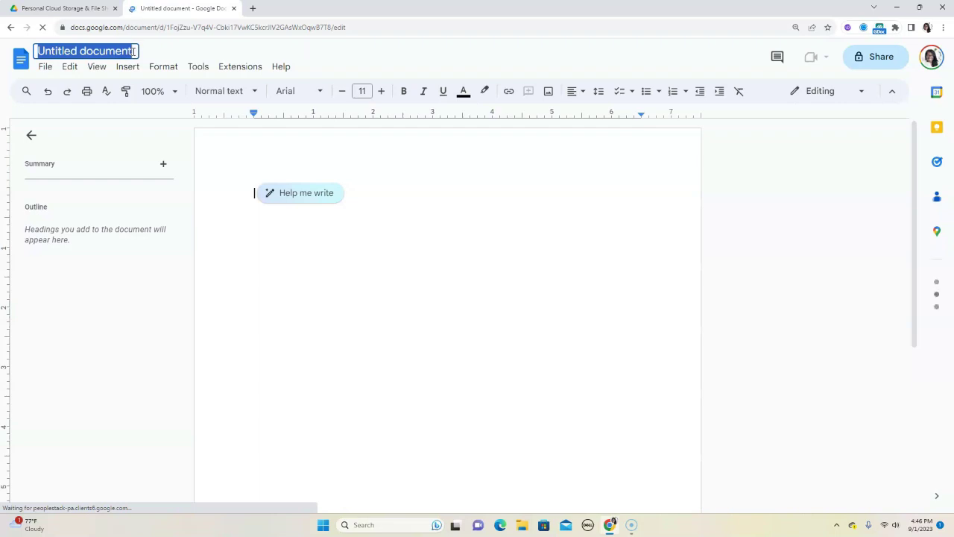
pyautogui.write('Manu')
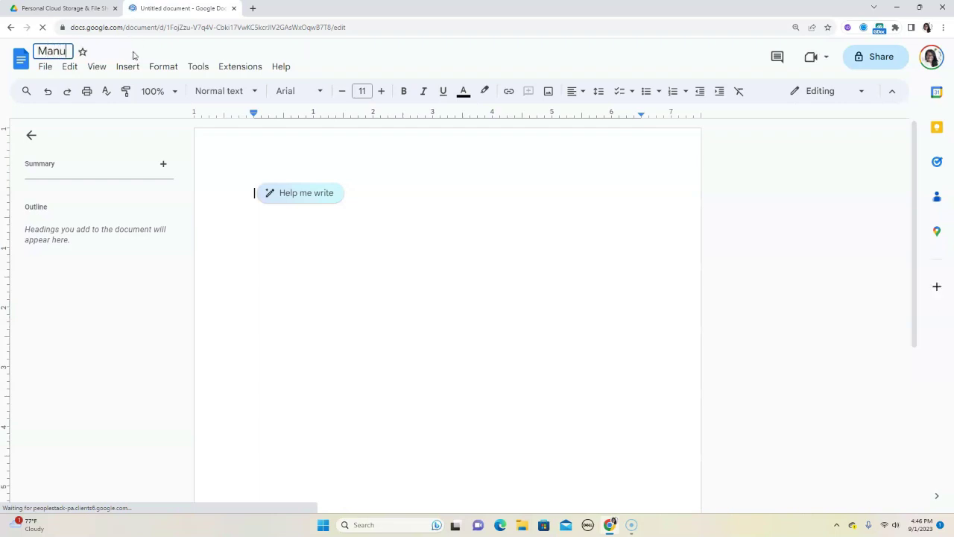
pyautogui.write('script')
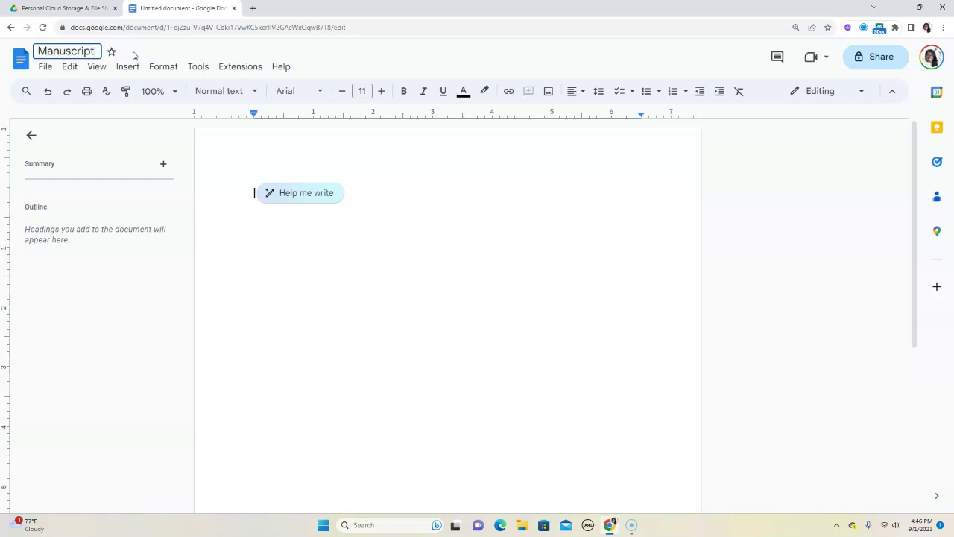
pyautogui.click(44, 69)
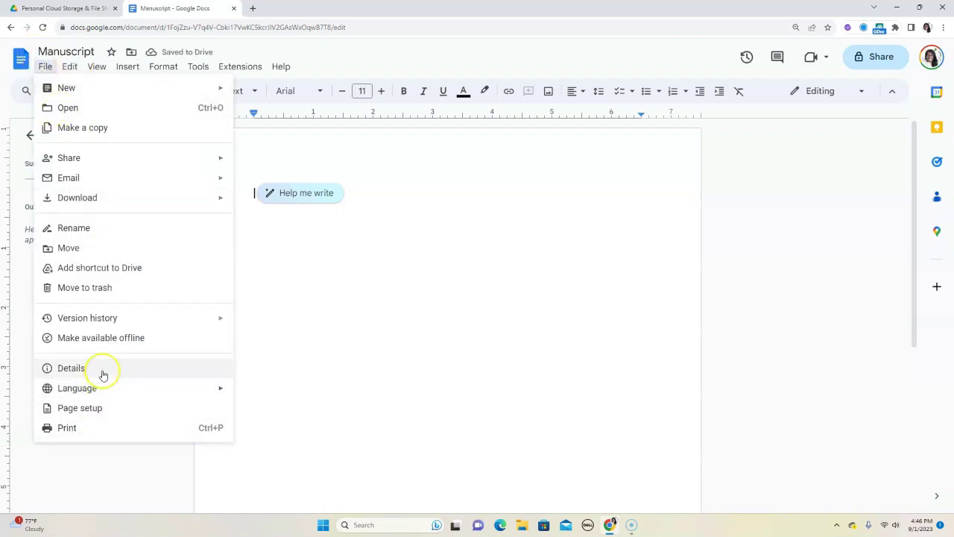
pyautogui.click(97, 410)
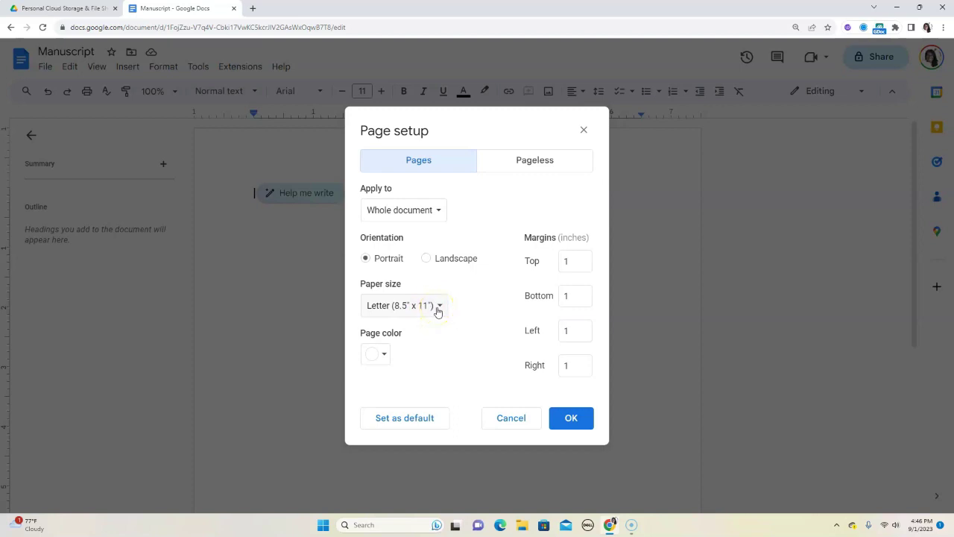
pyautogui.click(438, 307)
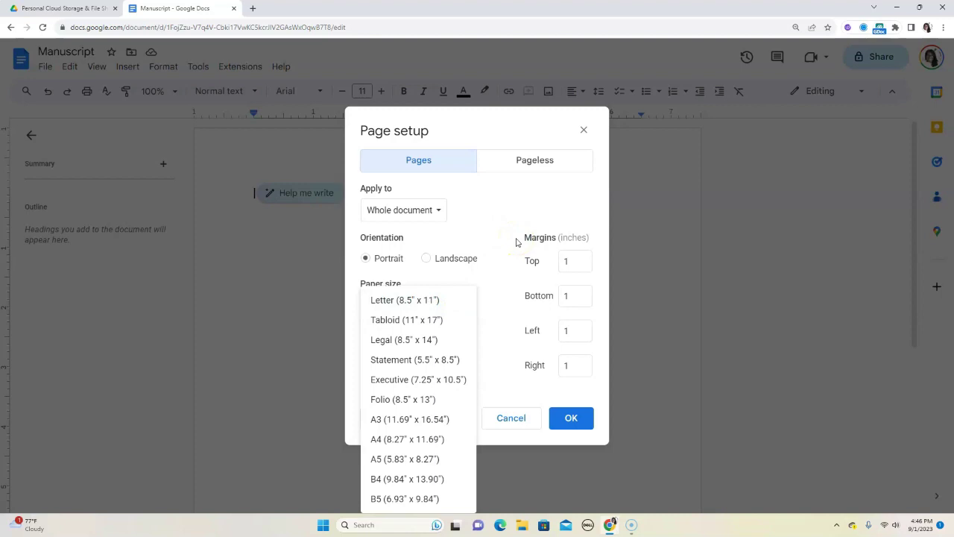
pyautogui.click(584, 131)
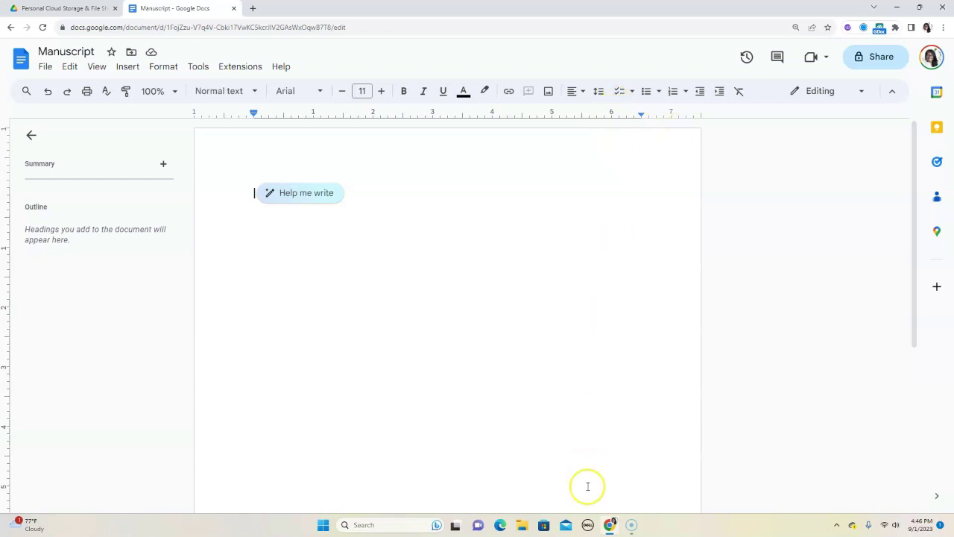
pyautogui.hotkey('ctrl', 'a')
pyautogui.click(522, 174)
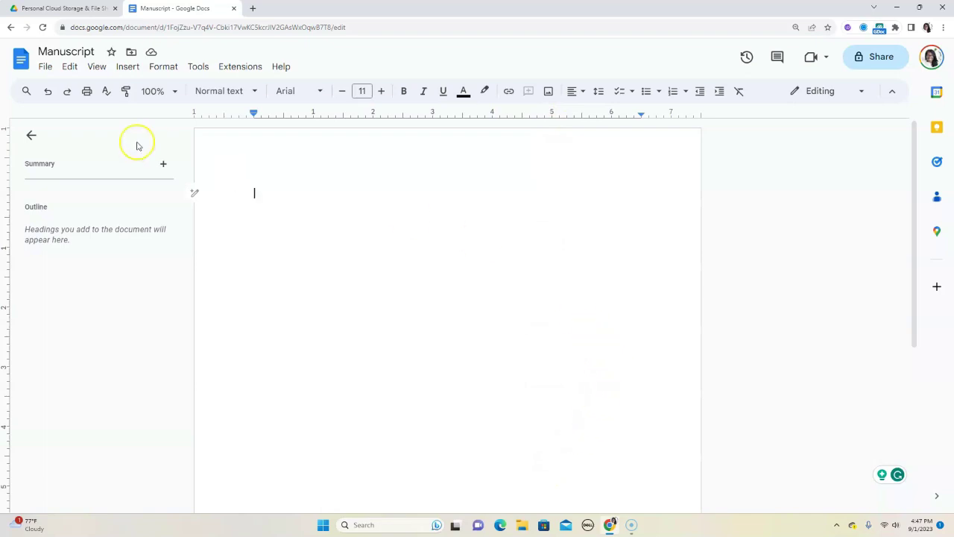
# Open the page setup for the whole document and choose the Statement (5.5" x 8.5") paper size.
pyautogui.click(43, 68)
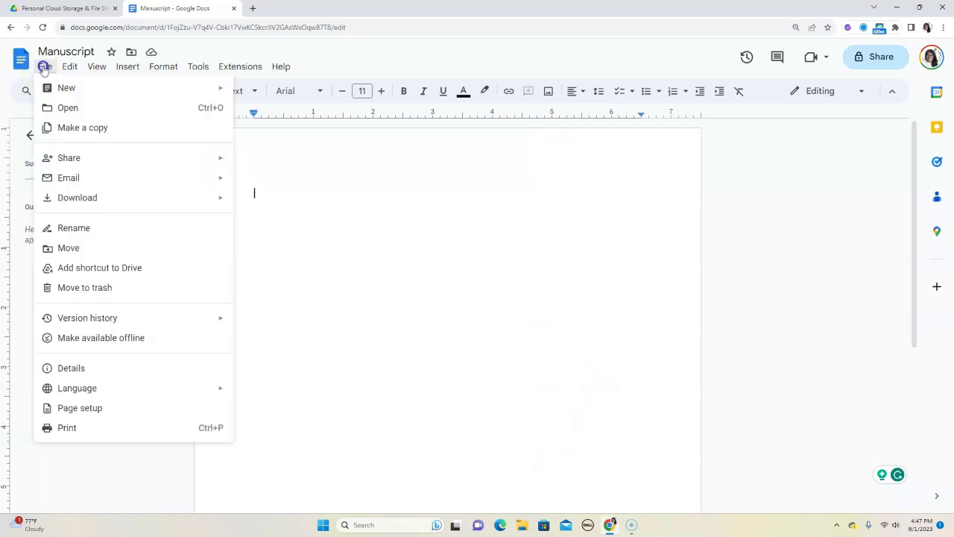
pyautogui.click(146, 407)
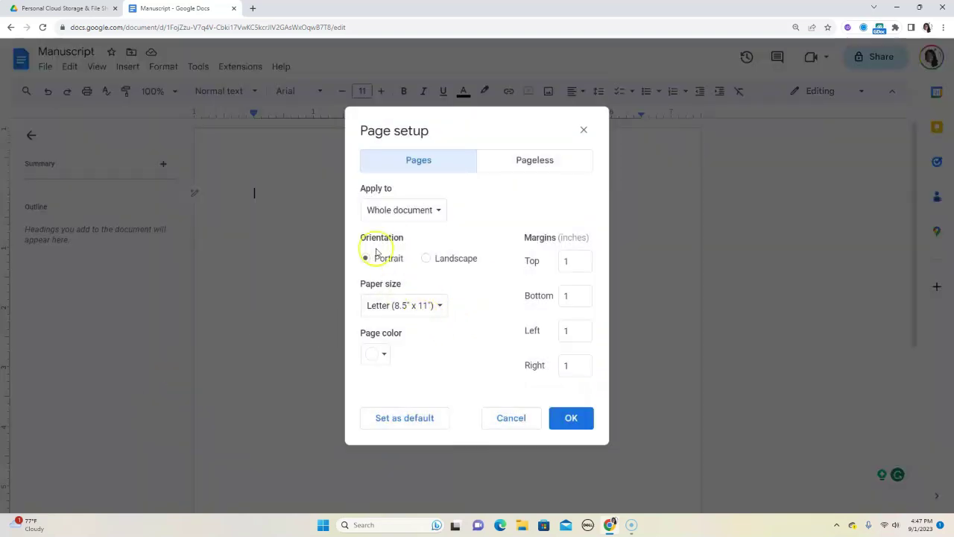
pyautogui.click(417, 307)
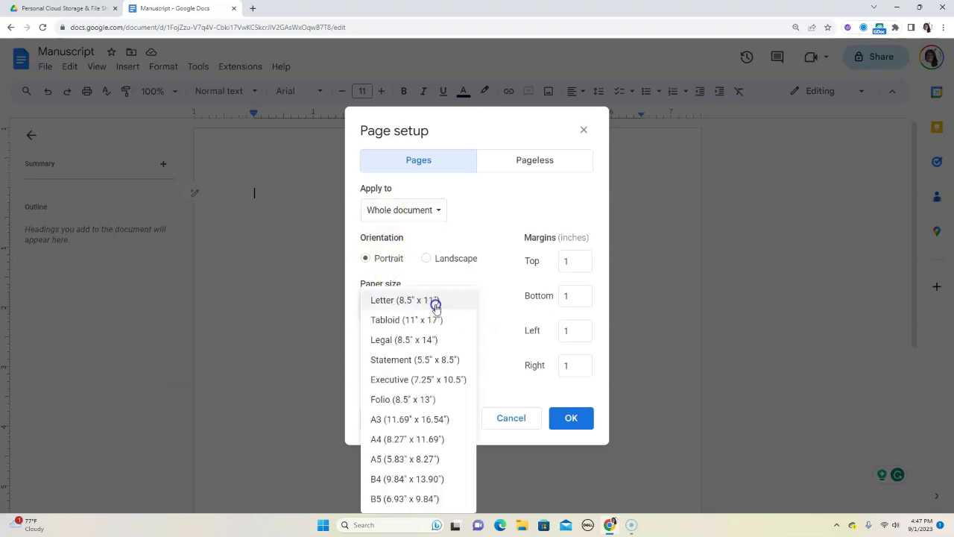
pyautogui.click(447, 361)
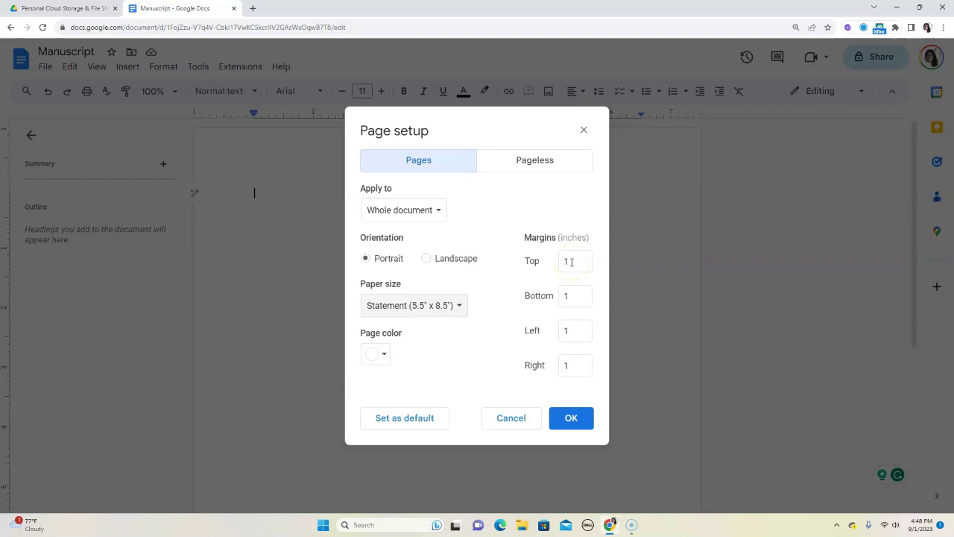
pyautogui.click(462, 304)
# Set the top, bottom, left and right page margins to 0.75 inches and apply the page setup.
pyautogui.doubleClick(566, 261)
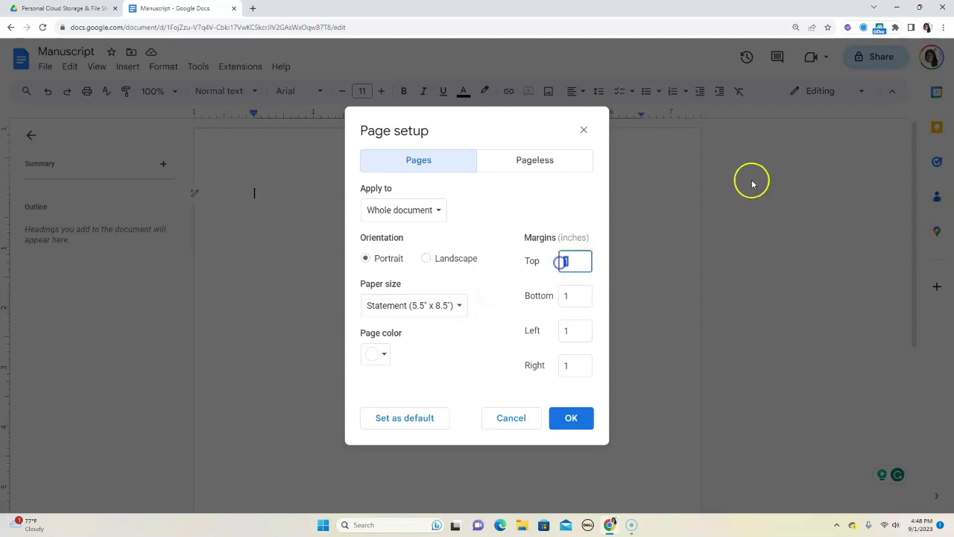
pyautogui.write('0.75')
pyautogui.doubleClick(580, 295)
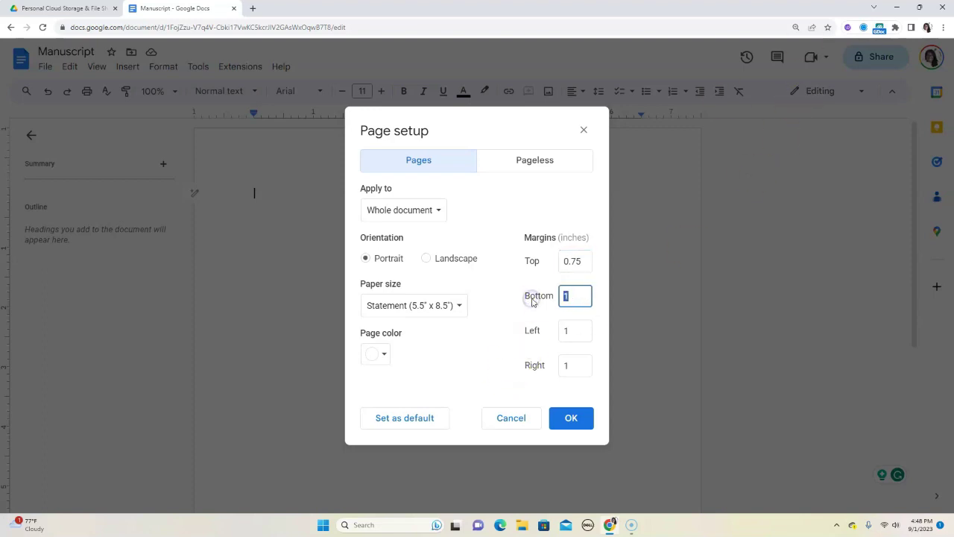
pyautogui.write('0.75')
pyautogui.press('Tab')
pyautogui.write('0.75')
pyautogui.rightClick(696, 309)
pyautogui.doubleClick(571, 366)
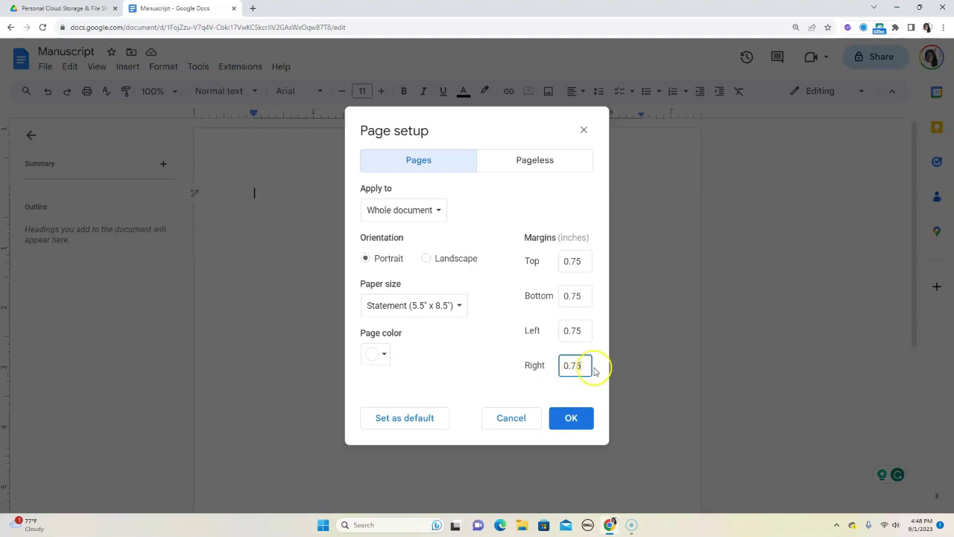
pyautogui.click(574, 422)
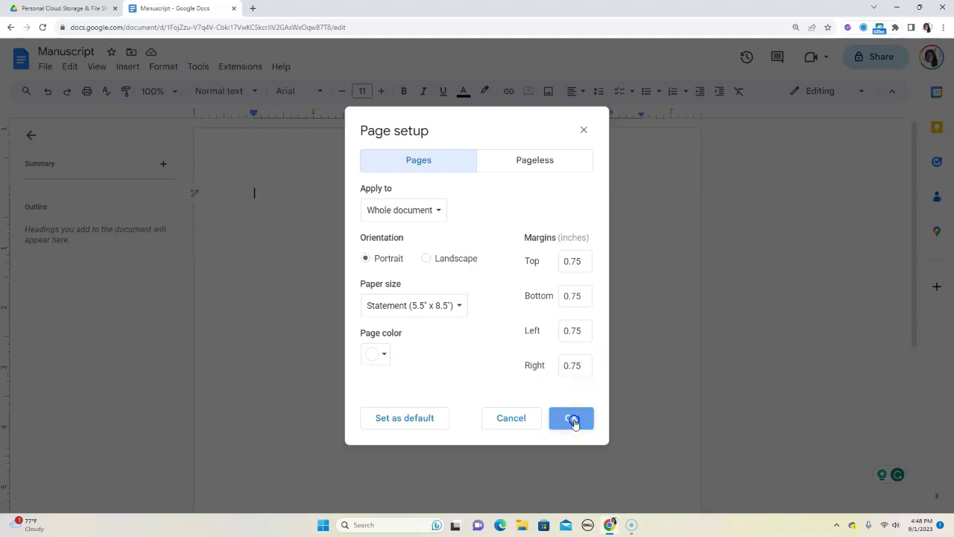
# Write the book title "How To Potty-Train Your Child In 30 Days Or Less." on the first page.
pyautogui.hotkey('ctrl', '0')
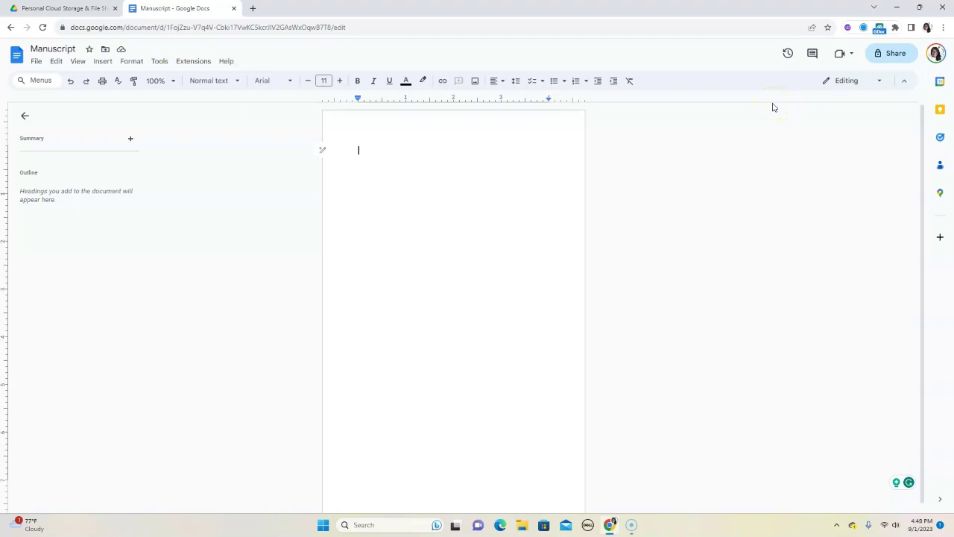
pyautogui.write('Ho')
pyautogui.write('w To Potty Train Your Child In 30 Days Or Less')
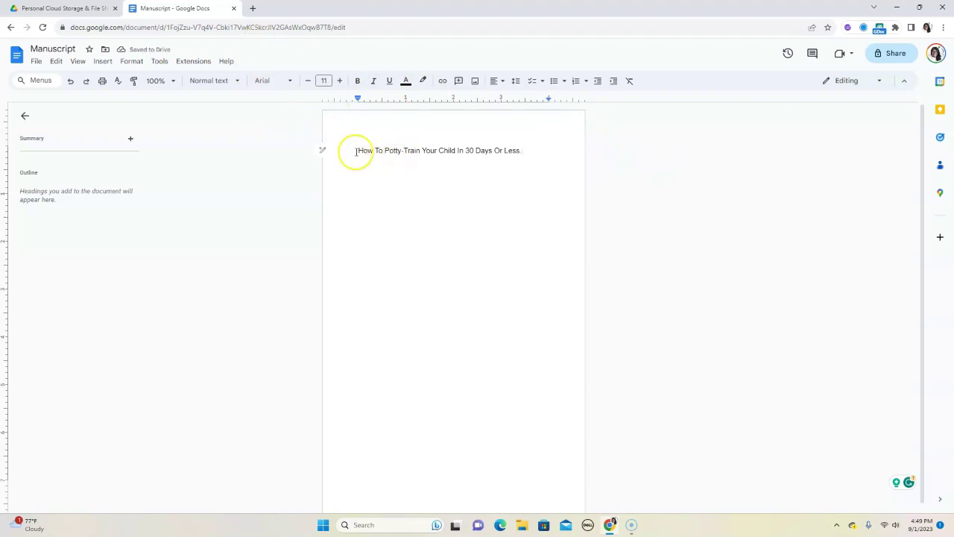
# Apply the Title style to the book title line and center it horizontally.
pyautogui.moveTo(355, 152); pyautogui.dragTo(550, 145)
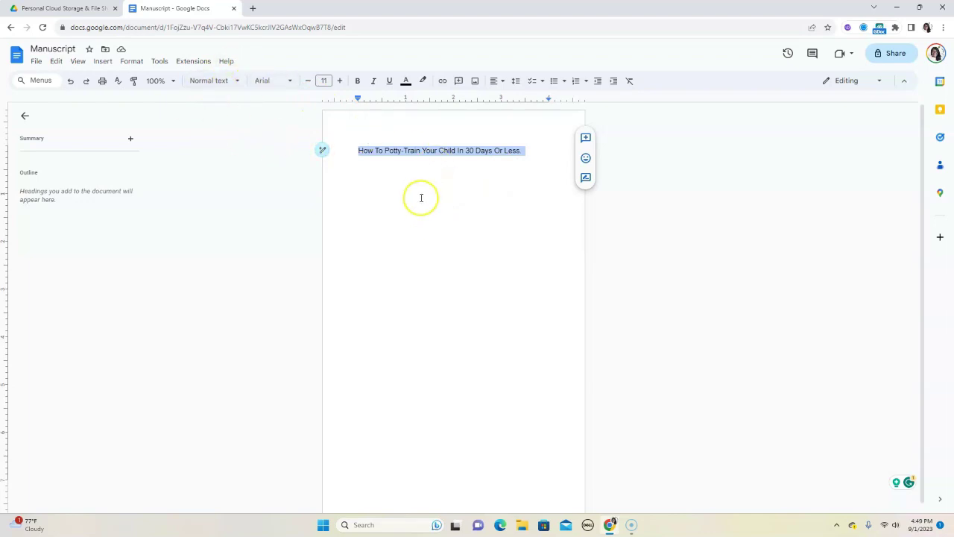
pyautogui.click(228, 80)
pyautogui.moveTo(244, 160)
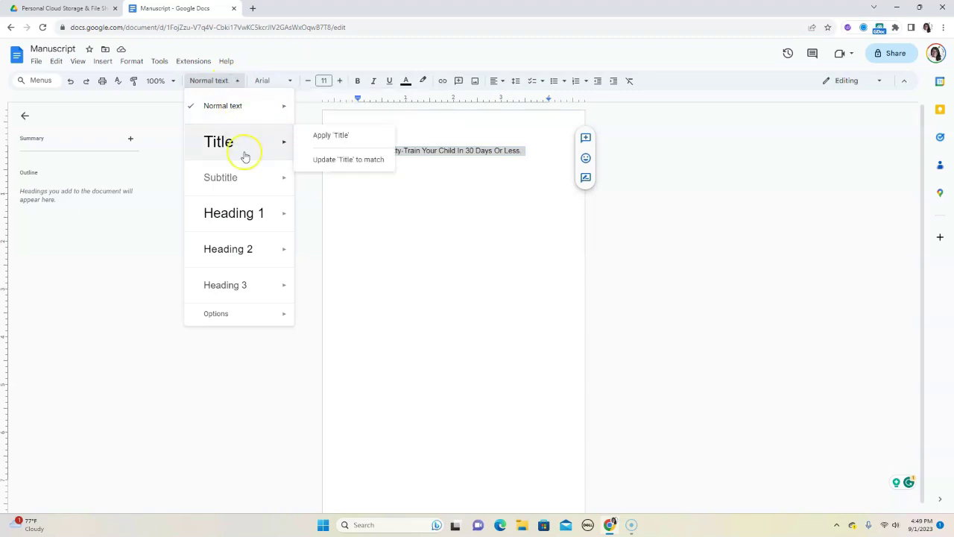
pyautogui.click(340, 134)
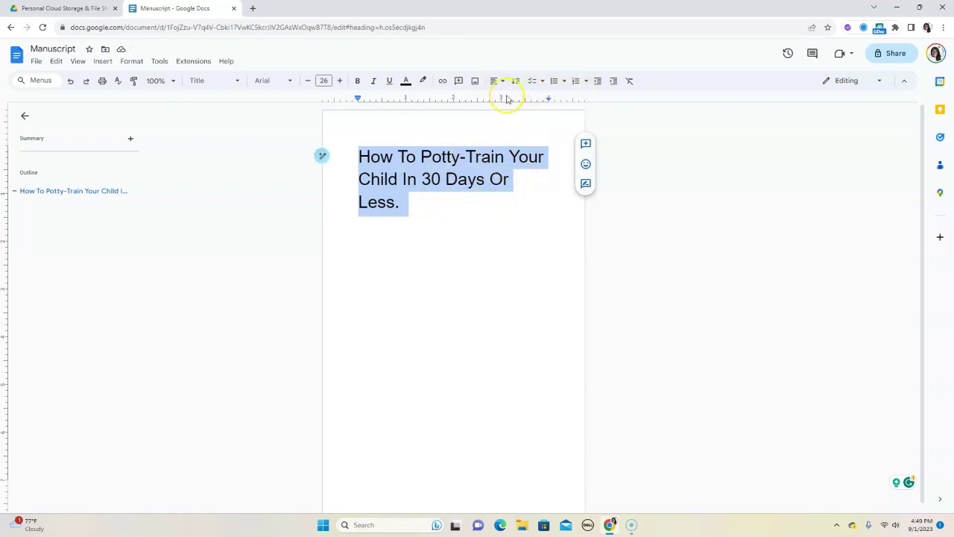
pyautogui.click(496, 81)
pyautogui.click(512, 97)
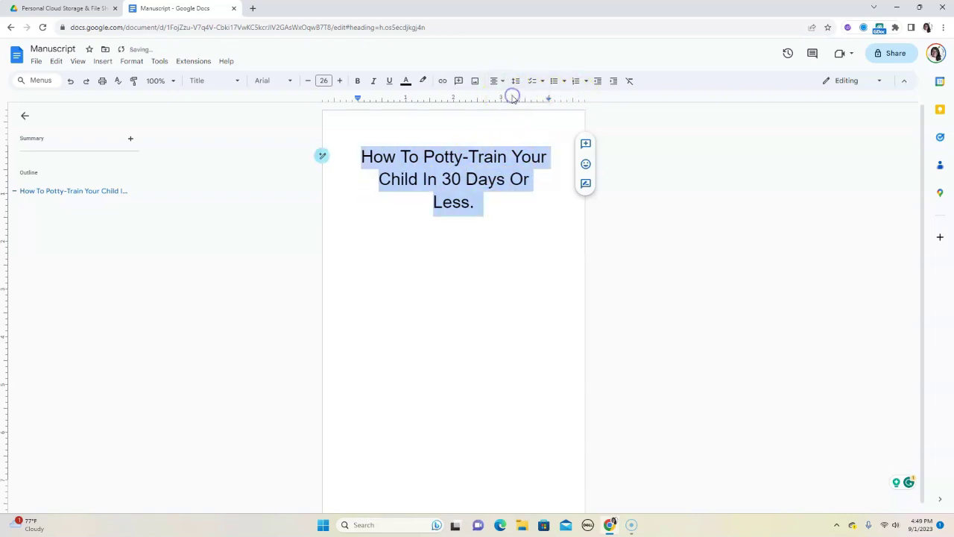
pyautogui.click(493, 206)
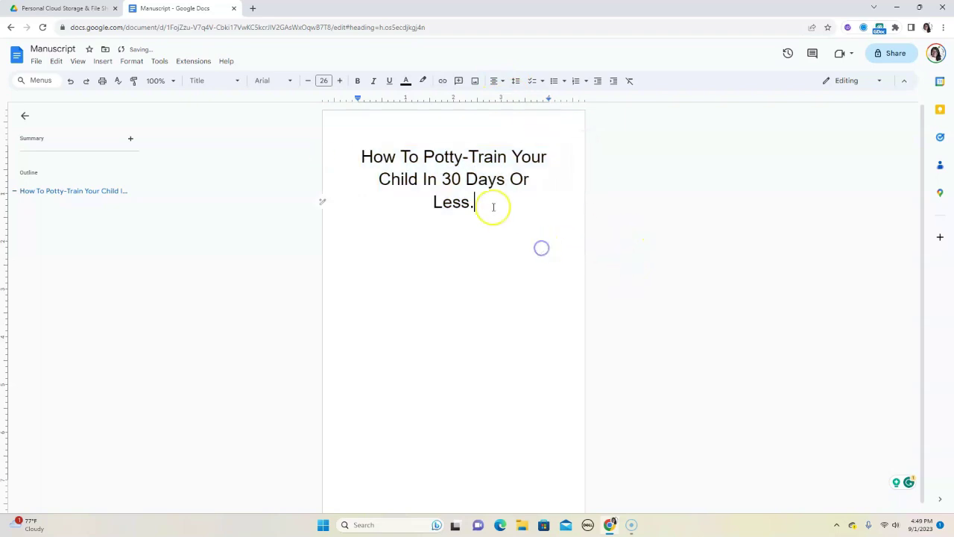
# Increase the font size of the whole book title to 40.
pyautogui.moveTo(493, 207); pyautogui.dragTo(363, 153)
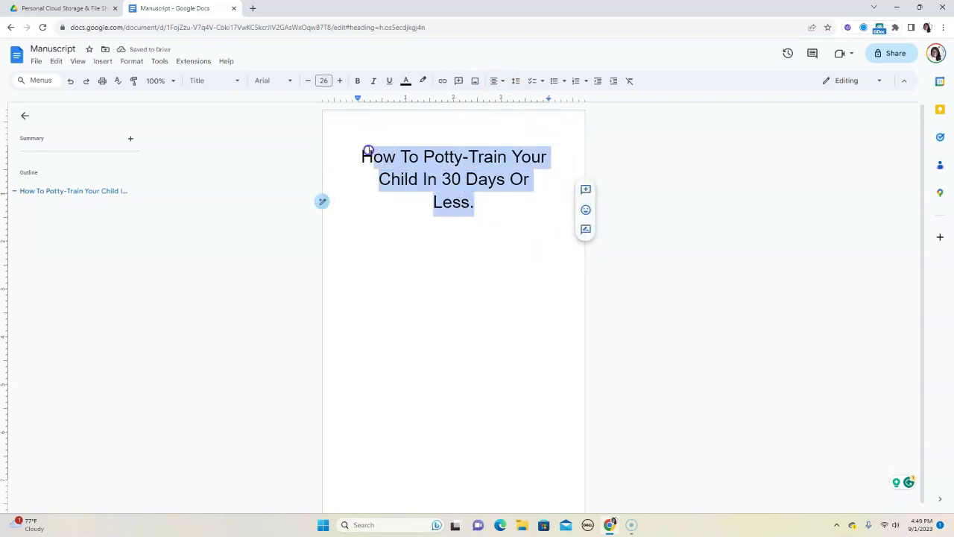
pyautogui.click(340, 80)
pyautogui.click(340, 81)
pyautogui.click(340, 80)
pyautogui.click(340, 80)
pyautogui.click(340, 81)
pyautogui.click(340, 80)
pyautogui.click(340, 80)
pyautogui.click(340, 80)
pyautogui.click(340, 81)
pyautogui.click(340, 80)
pyautogui.click(340, 80)
pyautogui.click(340, 81)
pyautogui.click(340, 81)
pyautogui.click(340, 81)
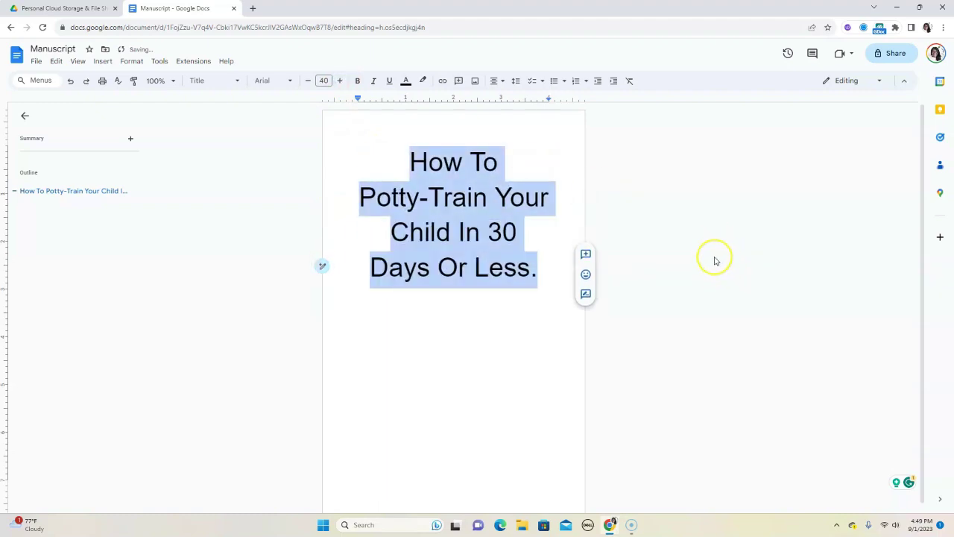
pyautogui.click(714, 260)
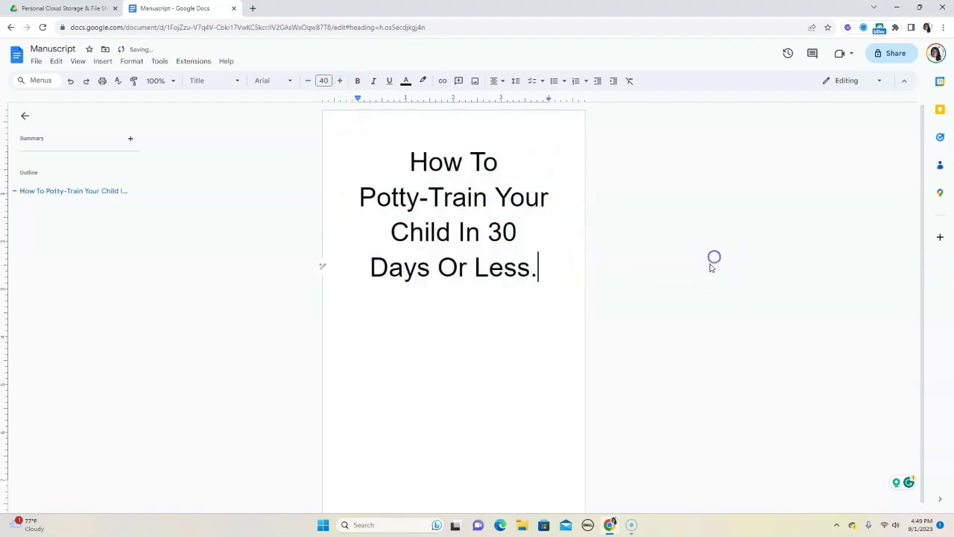
# Insert two blank lines above the book title and left-align the title.
pyautogui.click(412, 160)
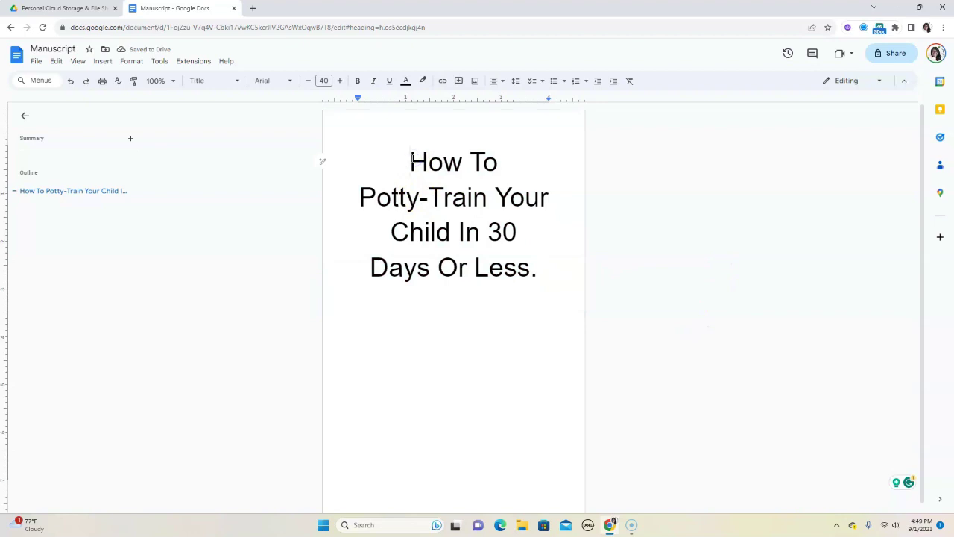
pyautogui.press('Return')
pyautogui.press('Return')
pyautogui.hotkey('ctrl', 'shift', 'l')
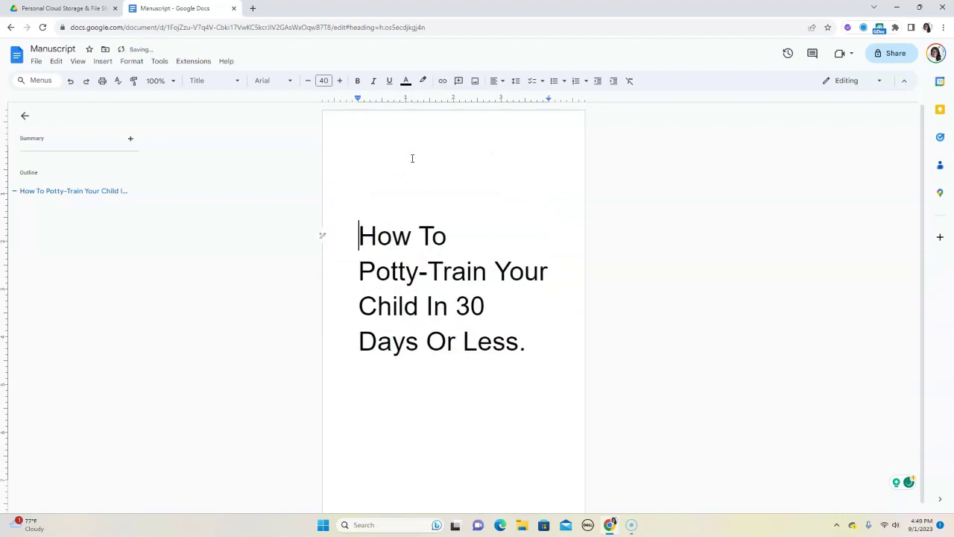
# Center the whole book title horizontally again and place the text cursor at its end.
pyautogui.moveTo(526, 343); pyautogui.dragTo(345, 219)
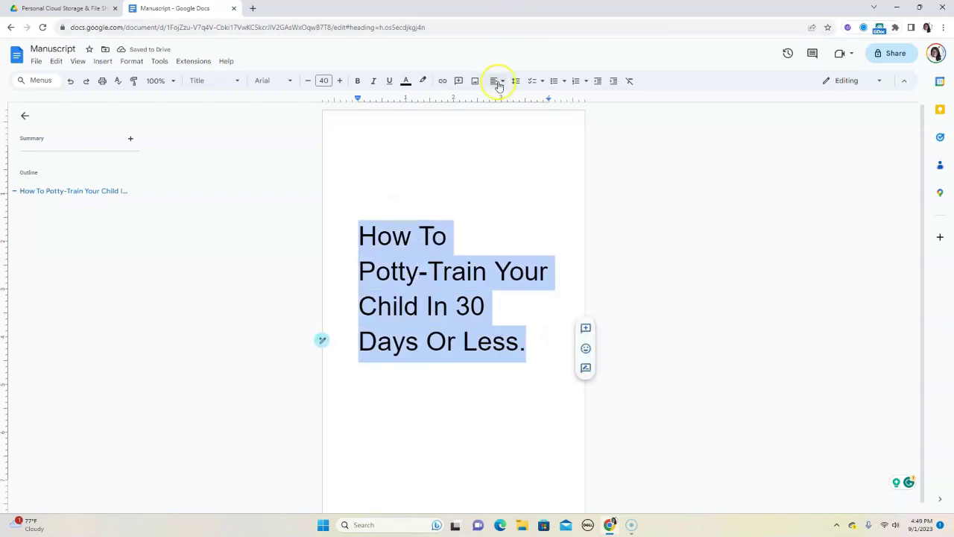
pyautogui.click(496, 81)
pyautogui.click(511, 98)
pyautogui.click(549, 332)
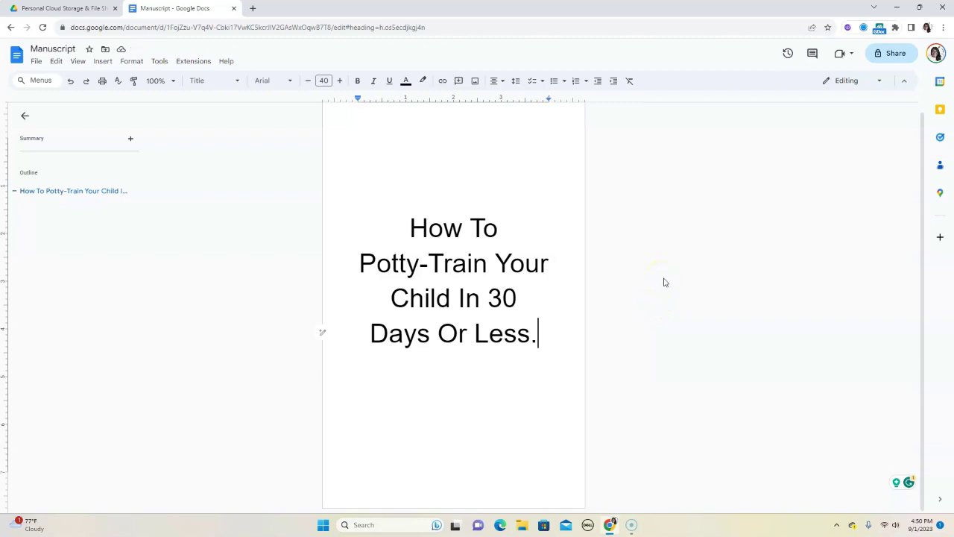
pyautogui.click(667, 272)
pyautogui.click(667, 267)
pyautogui.click(669, 247)
# Insert a page break after the book title and set the new page's paragraph style to Normal text.
pyautogui.click(103, 63)
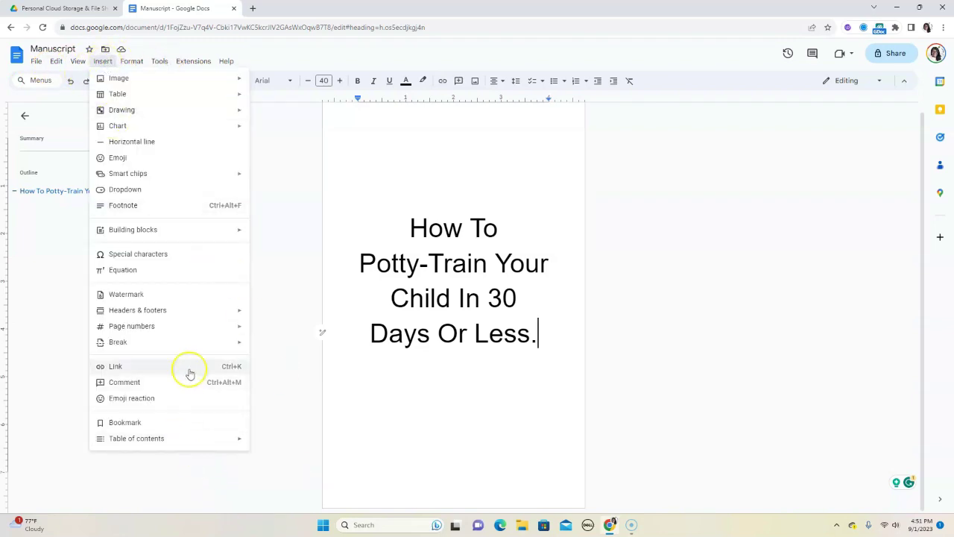
pyautogui.moveTo(203, 343)
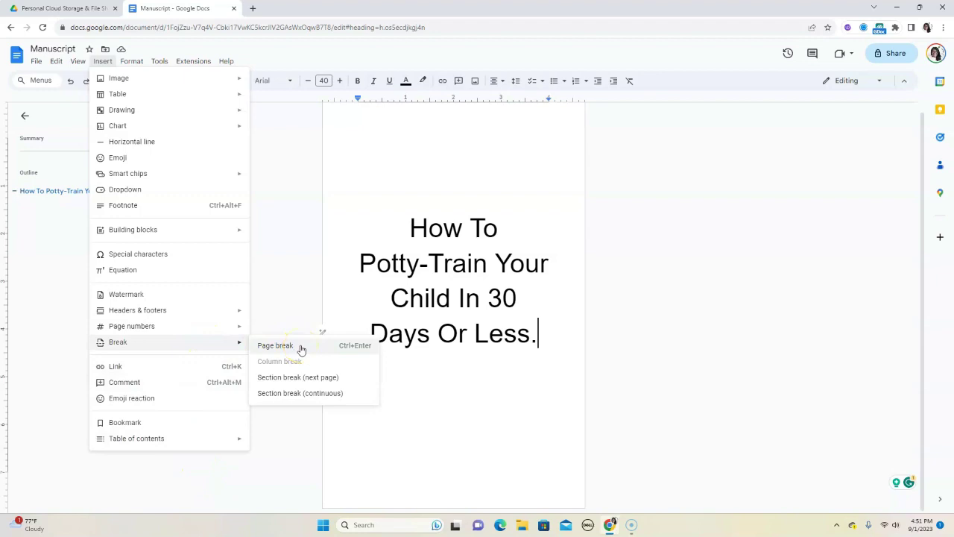
pyautogui.click(275, 345)
pyautogui.scroll(-3, 596, 332)
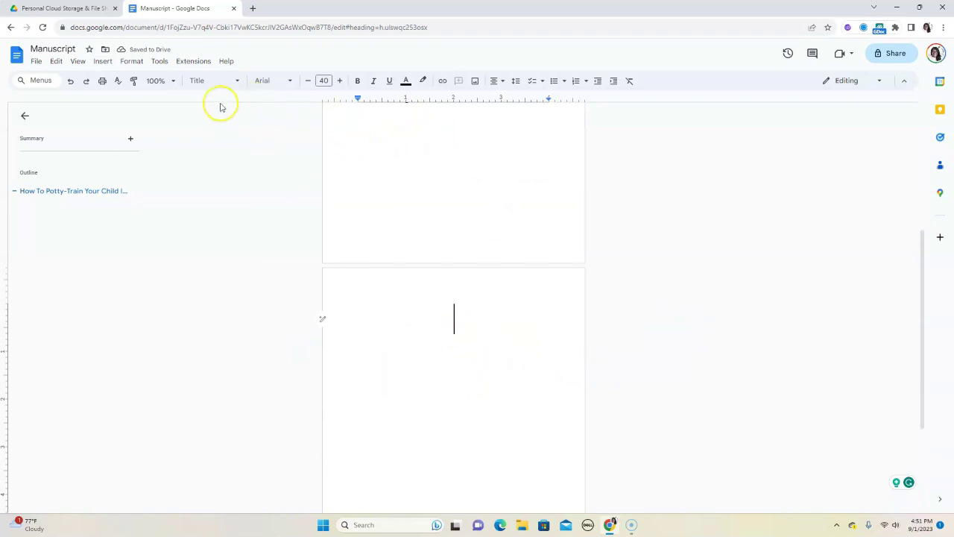
pyautogui.click(233, 84)
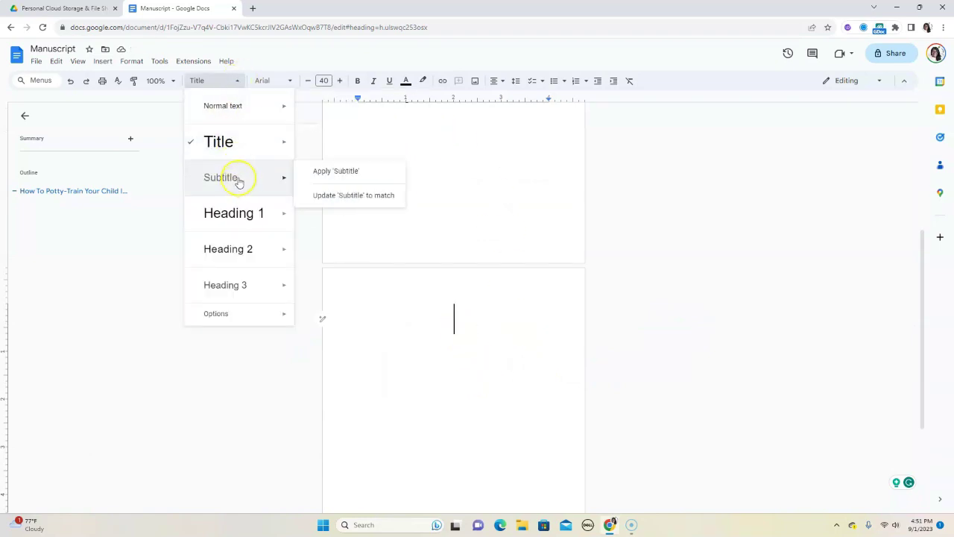
pyautogui.click(223, 106)
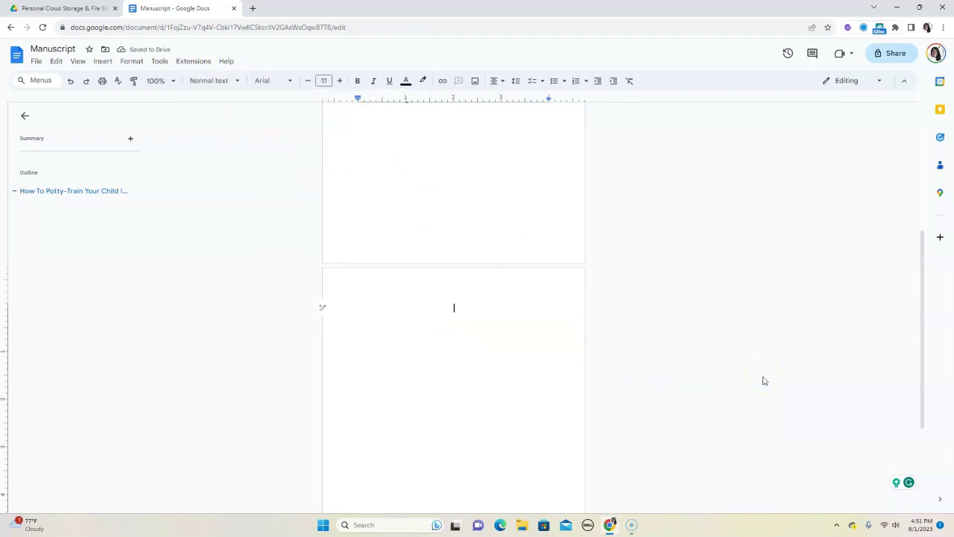
# Enter "Copyright ©" as the first line of the new page after the title page.
pyautogui.write('Copyright (c')
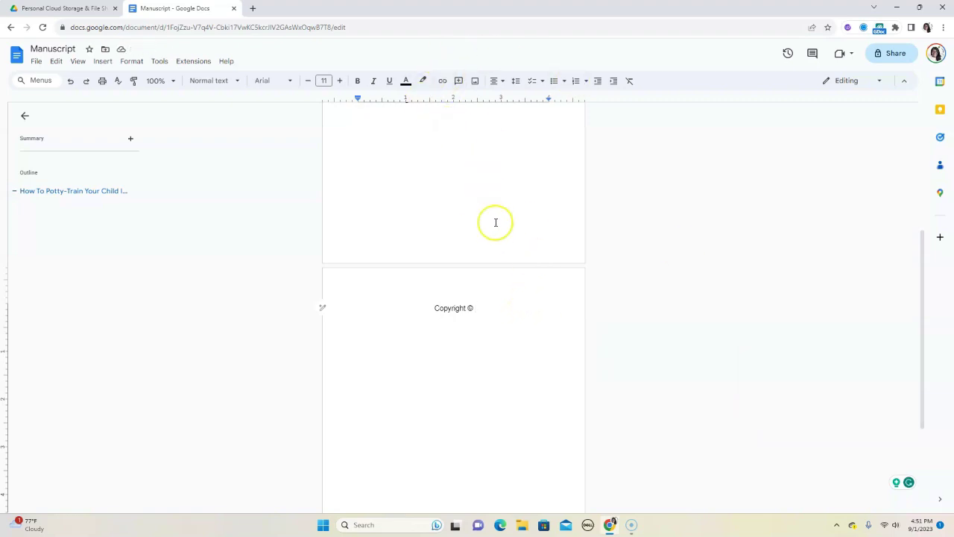
# Search the special characters for "copy" and close the character dialog.
pyautogui.click(103, 61)
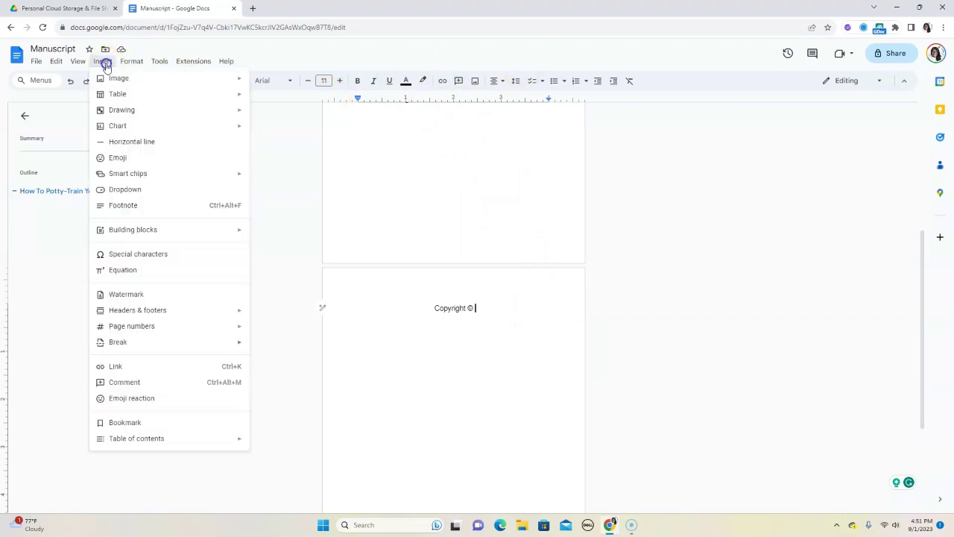
pyautogui.click(117, 254)
pyautogui.scroll(-5, 462, 414)
pyautogui.click(549, 359)
pyautogui.write('copy')
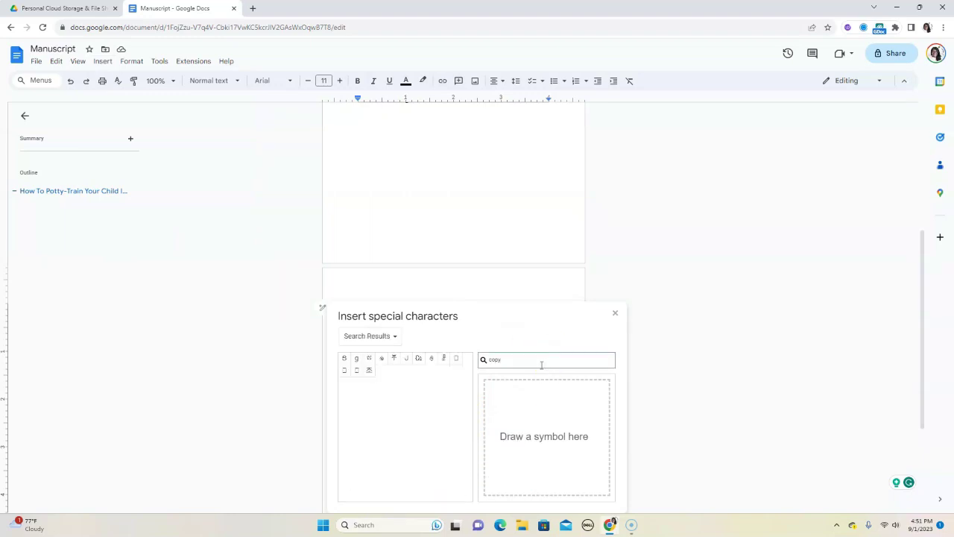
pyautogui.click(356, 358)
pyautogui.click(615, 314)
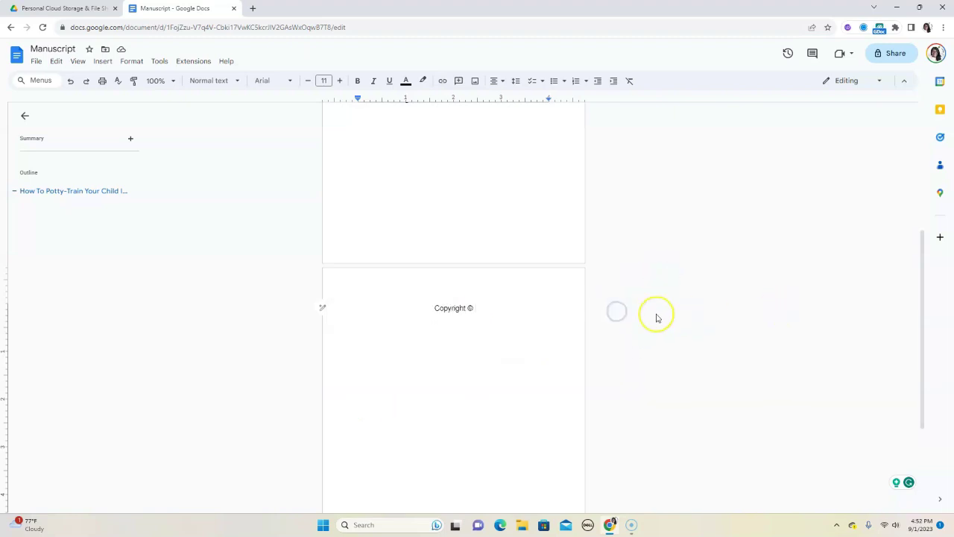
# Add the year 2023 to the copyright line and enter "Author Name" and "Copyright clause" on separate lines below it.
pyautogui.write('2023 ')
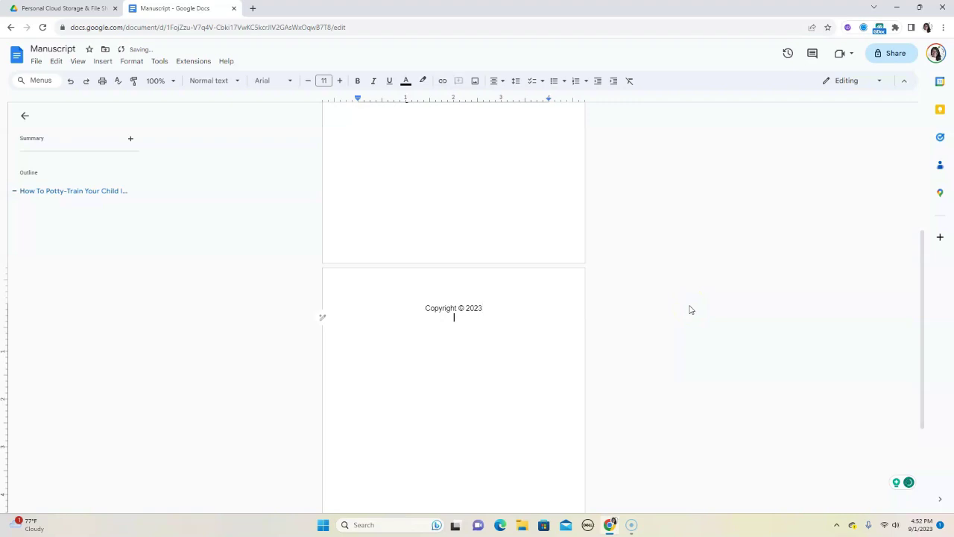
pyautogui.write('Author Name')
pyautogui.press('Return')
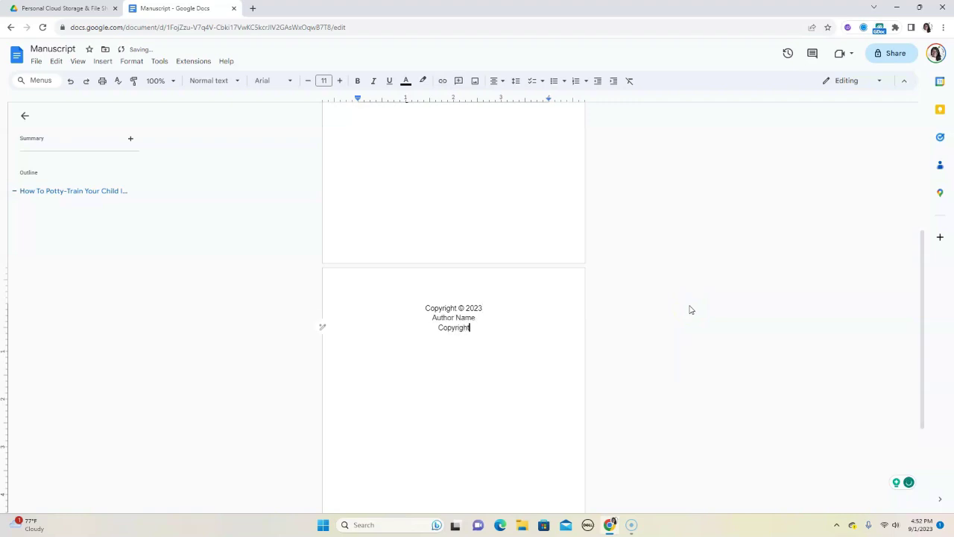
pyautogui.write('Copyright clause')
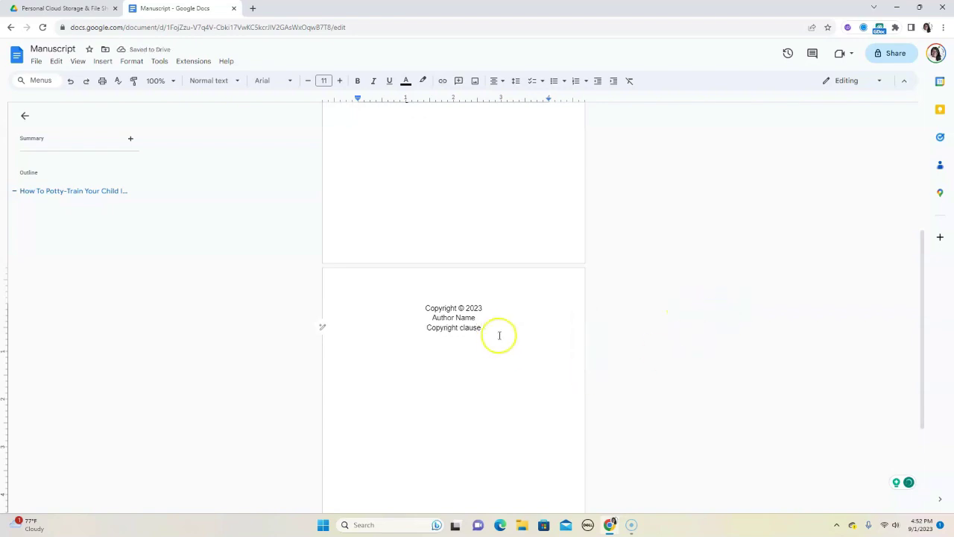
# Left-align the three lines of copyright text and place the text cursor after "Copyright clause".
pyautogui.moveTo(499, 330); pyautogui.dragTo(426, 309)
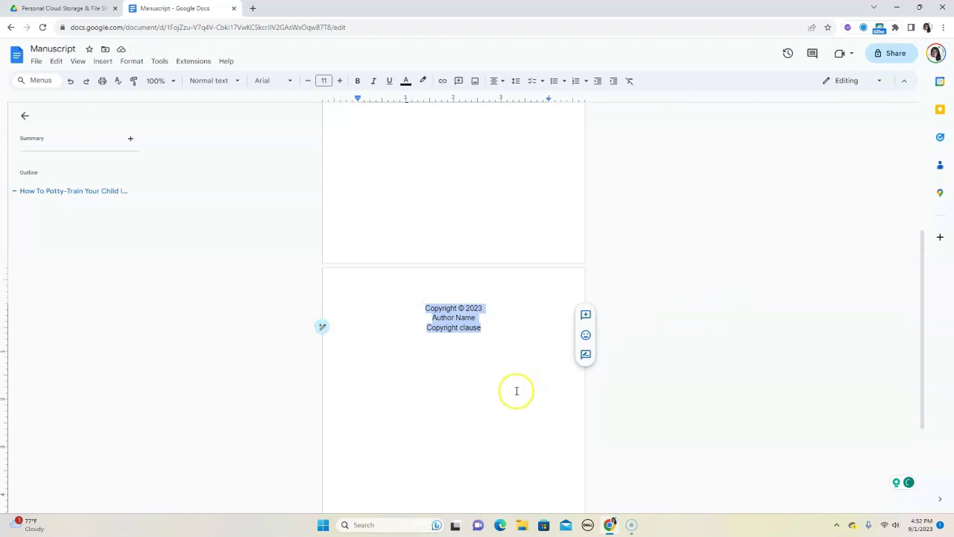
pyautogui.click(502, 82)
pyautogui.click(496, 96)
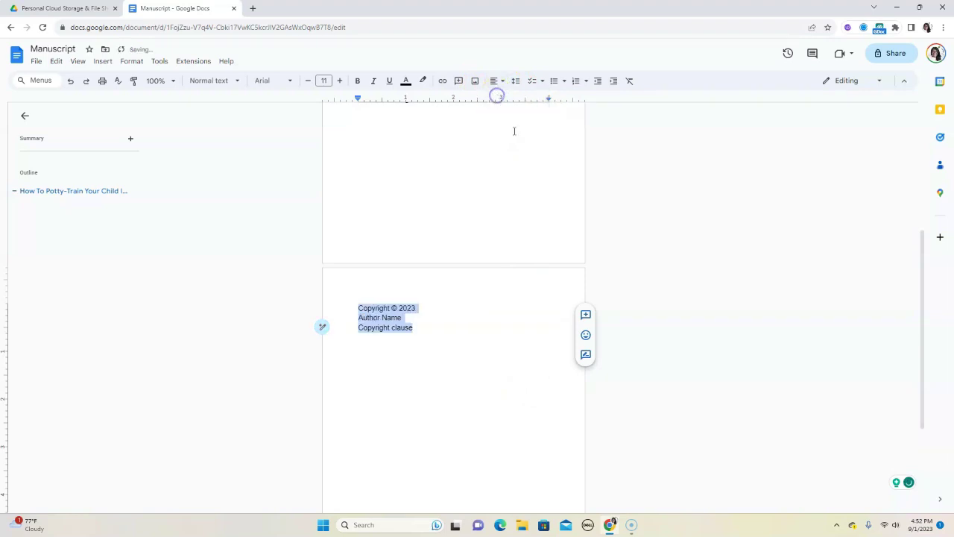
pyautogui.click(465, 350)
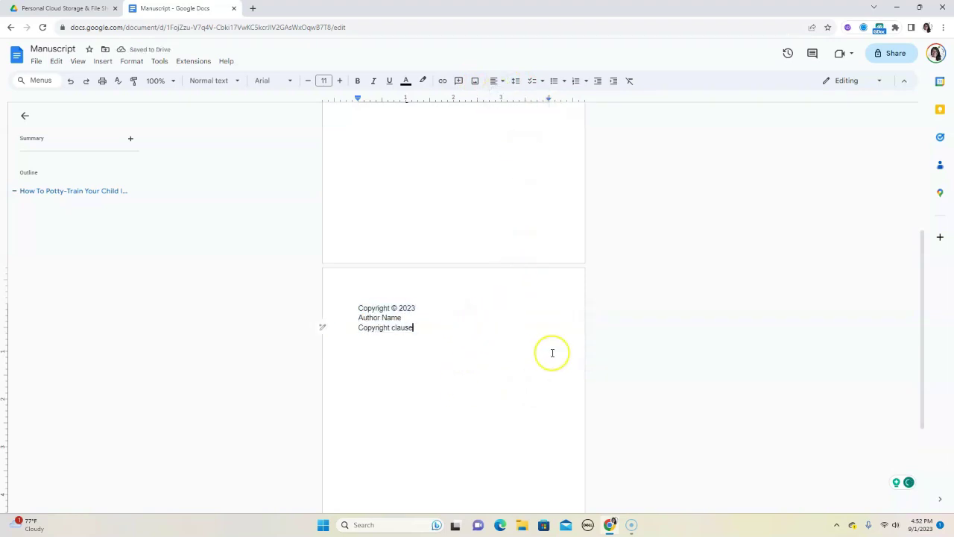
# Insert a page break after the "Copyright clause" line to start a new page.
pyautogui.scroll(-2, 685, 331)
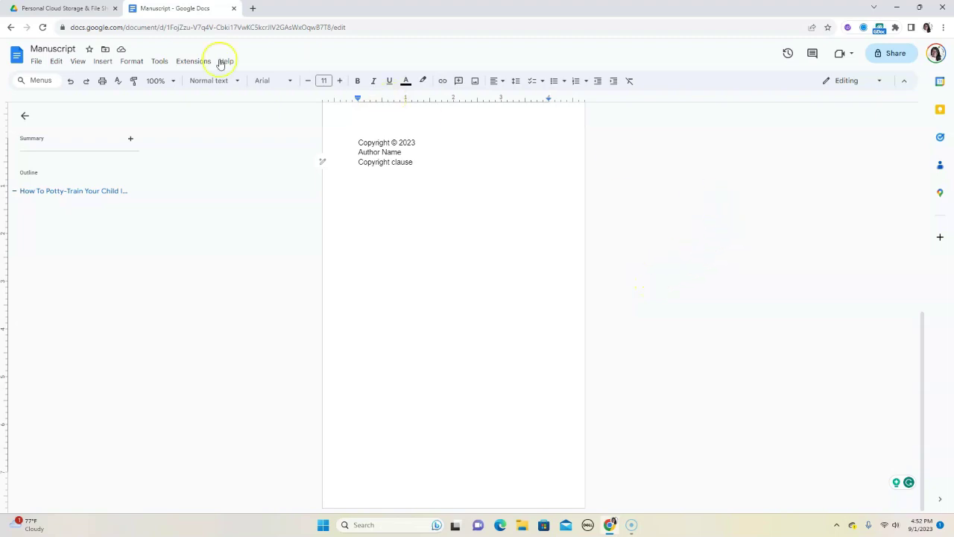
pyautogui.click(101, 61)
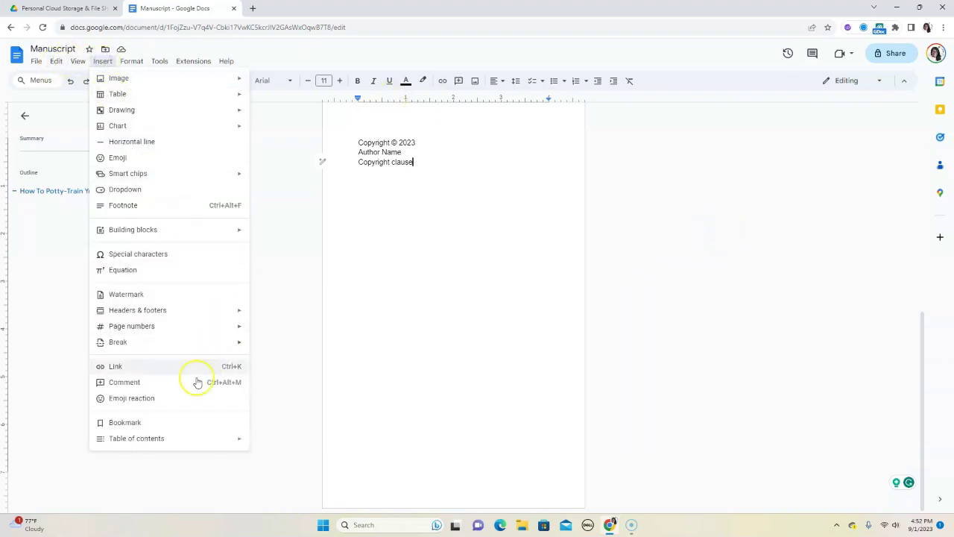
pyautogui.moveTo(165, 341)
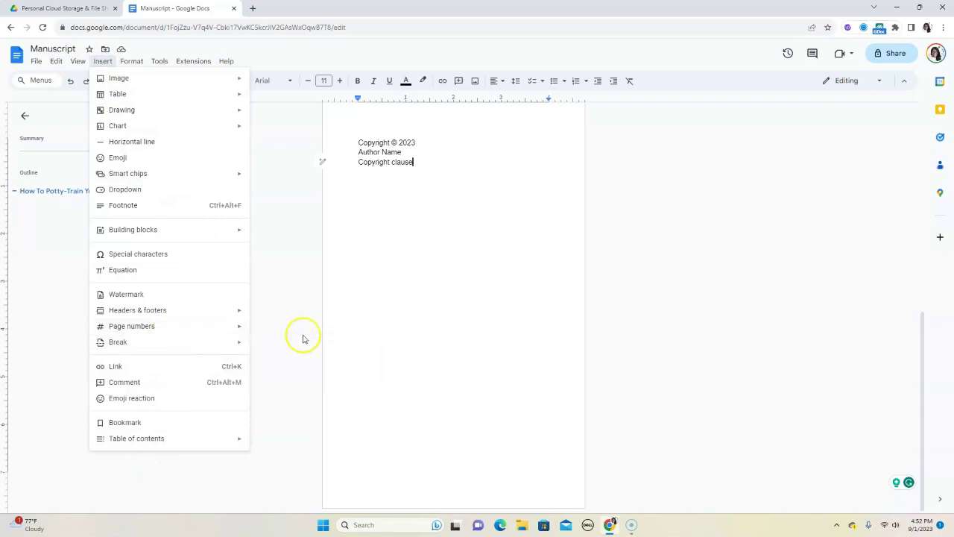
pyautogui.click(290, 345)
pyautogui.scroll(-2, 540, 399)
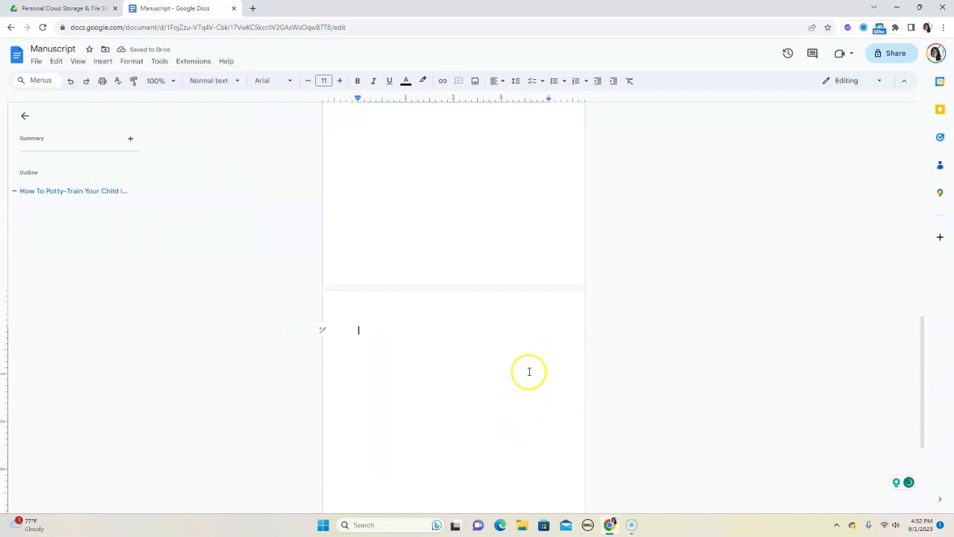
# Use Help me write on the new page to generate a sample 10-chapter outline for a book on potty-training a child in 30 days or less.
pyautogui.click(430, 312)
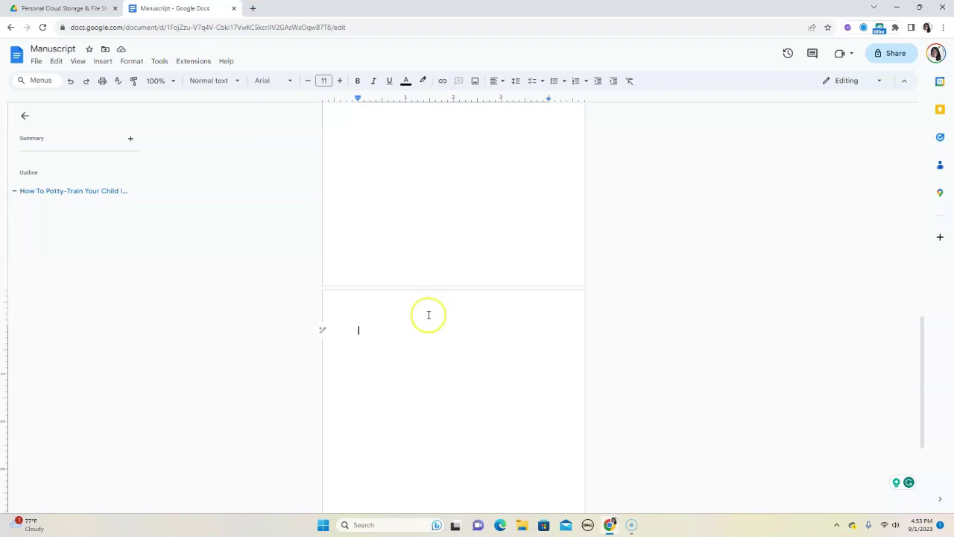
pyautogui.click(421, 307)
pyautogui.click(397, 322)
pyautogui.click(365, 350)
pyautogui.click(323, 330)
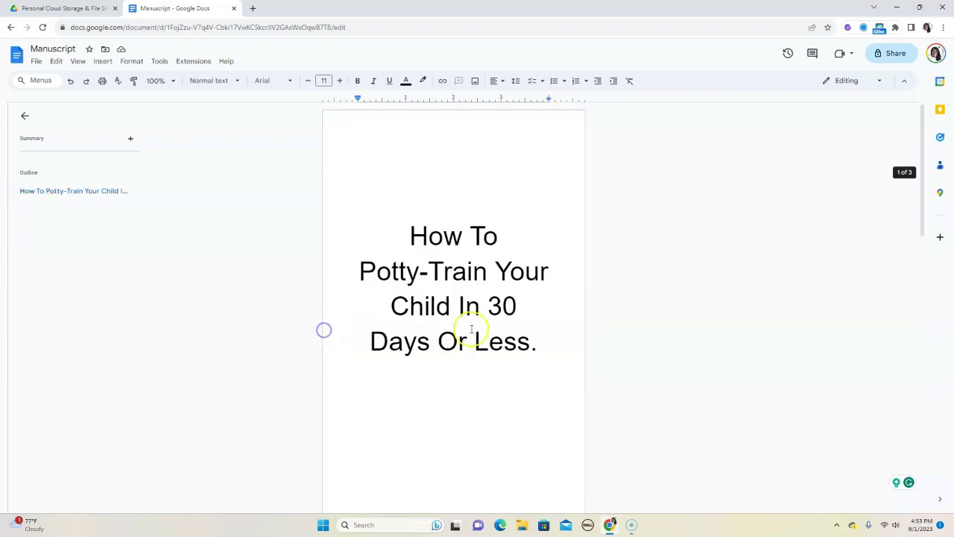
pyautogui.write('I want')
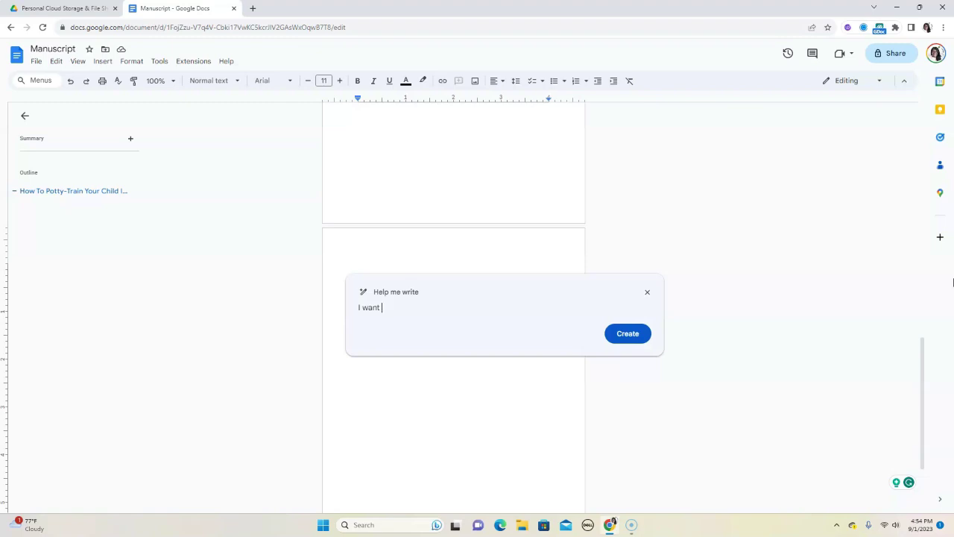
pyautogui.write('write a book on how to potty-train your child in 30 days or less. Provide me with a sample 10-chapter outline for this book.')
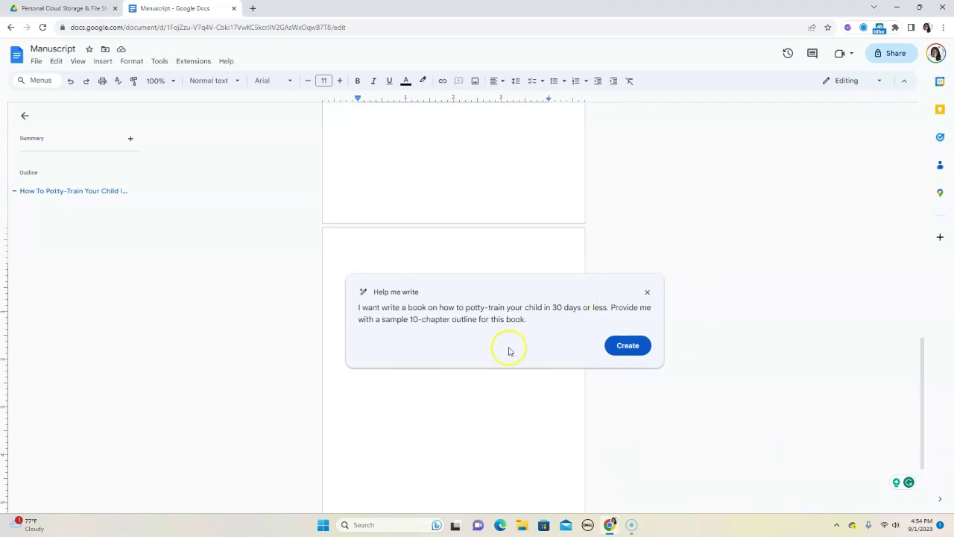
pyautogui.click(627, 347)
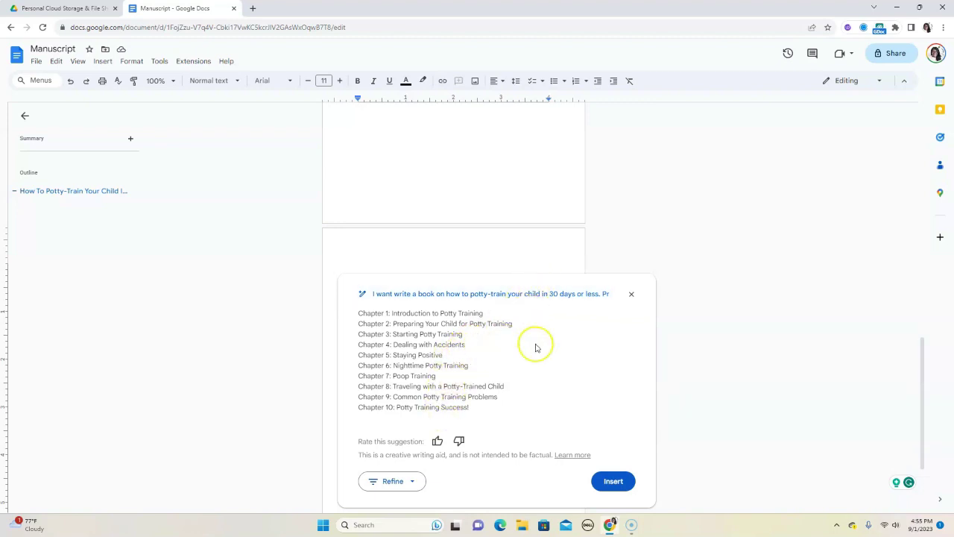
# Refine the generated chapter outline with the Elaborate option.
pyautogui.scroll(-1, 531, 387)
pyautogui.scroll(-1, 530, 387)
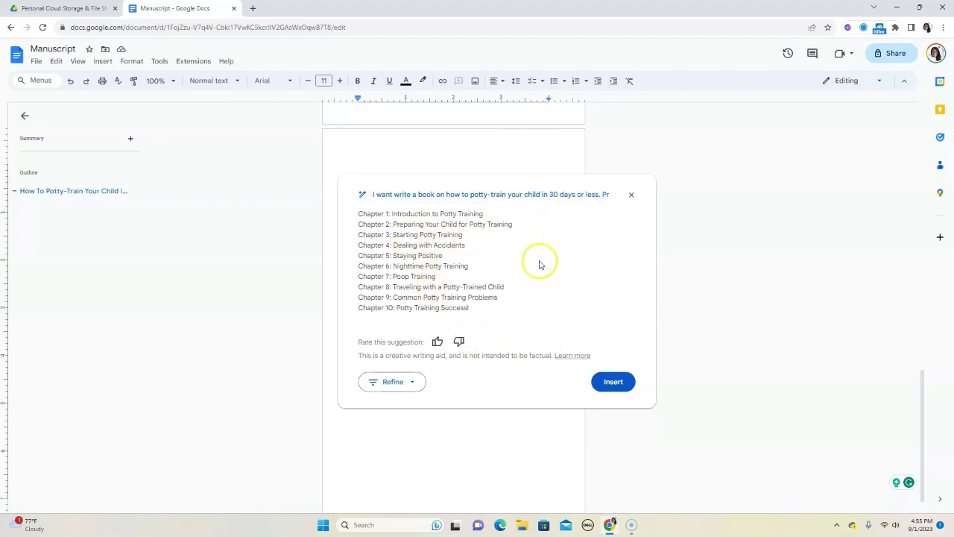
pyautogui.click(413, 382)
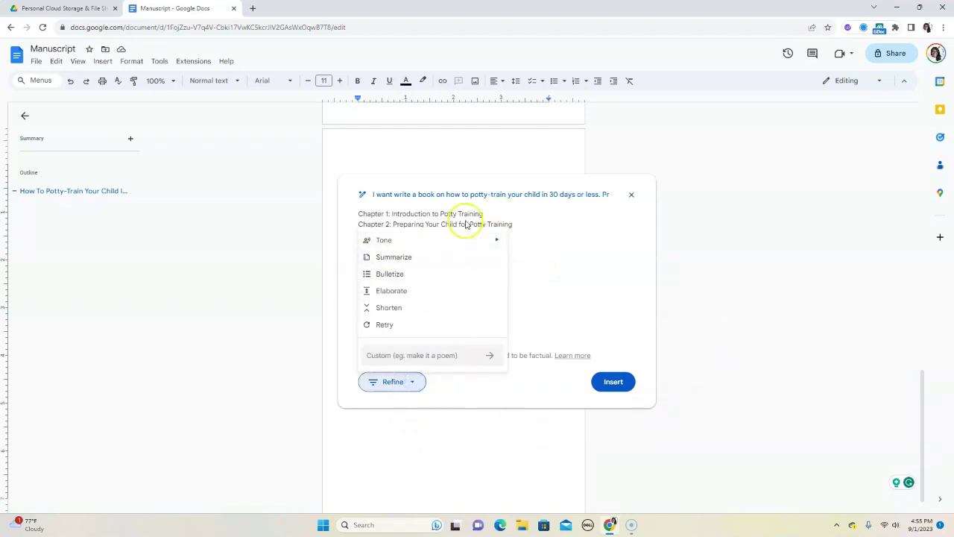
pyautogui.click(403, 292)
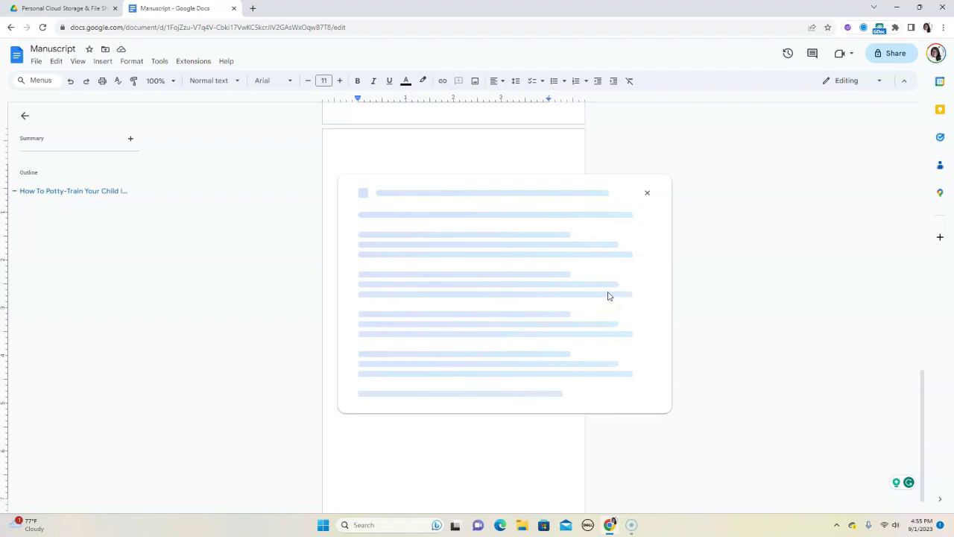
# Review the elaborated 10-chapter outline and insert it into the manuscript.
pyautogui.scroll(-2, 539, 298)
pyautogui.scroll(-5, 543, 306)
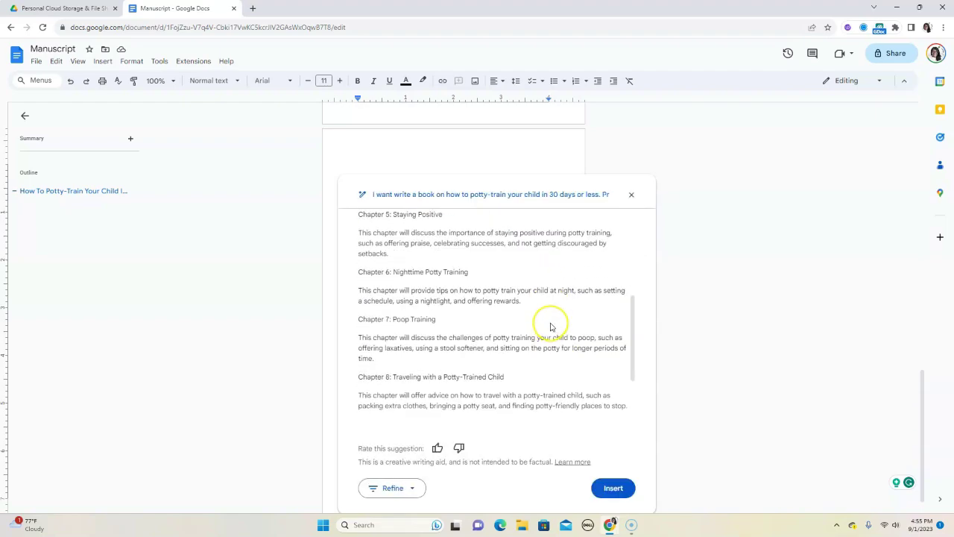
pyautogui.scroll(6, 552, 334)
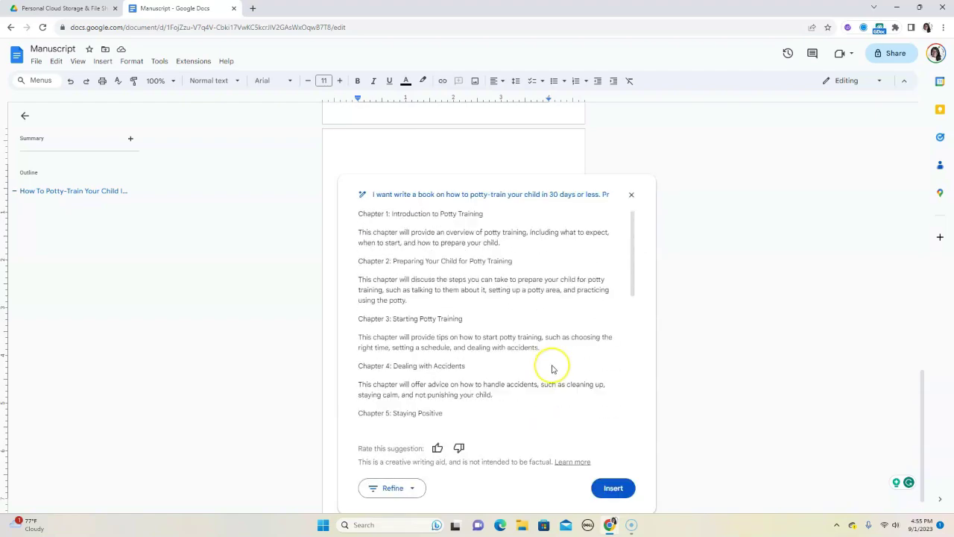
pyautogui.scroll(-6, 542, 336)
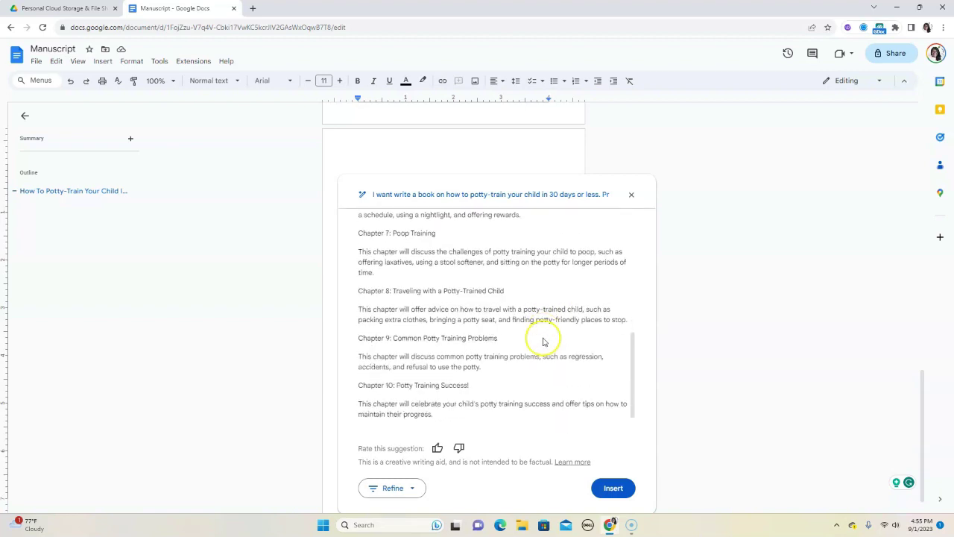
pyautogui.scroll(6, 548, 337)
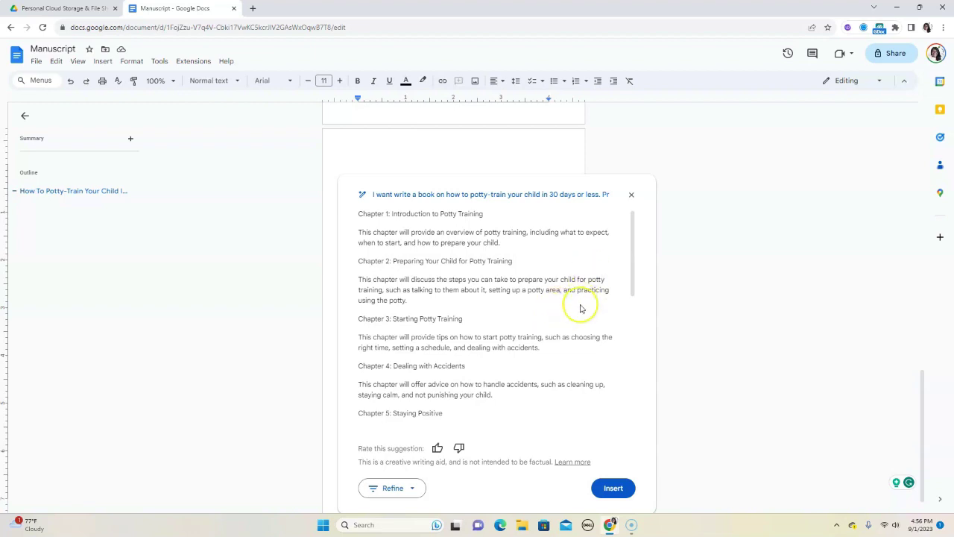
pyautogui.scroll(-2, 582, 307)
pyautogui.scroll(3, 581, 307)
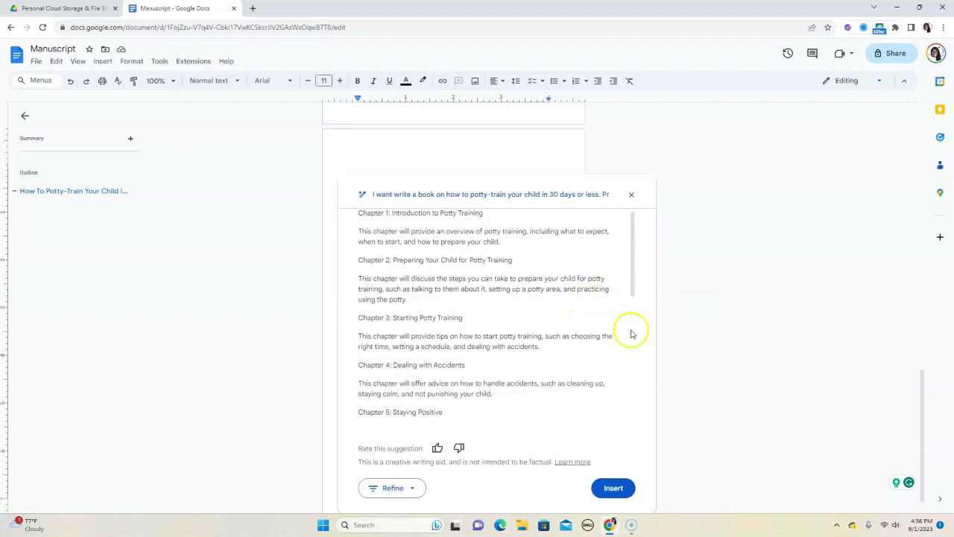
pyautogui.scroll(-2, 632, 332)
pyautogui.click(615, 489)
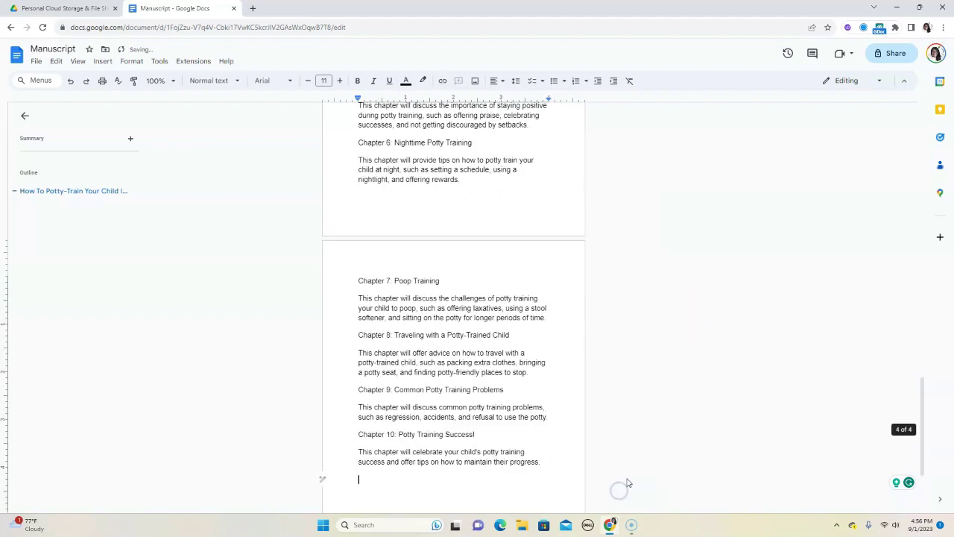
# Apply the Heading 1 style to the line "Chapter 1: Introduction to Potty Training".
pyautogui.scroll(7, 583, 333)
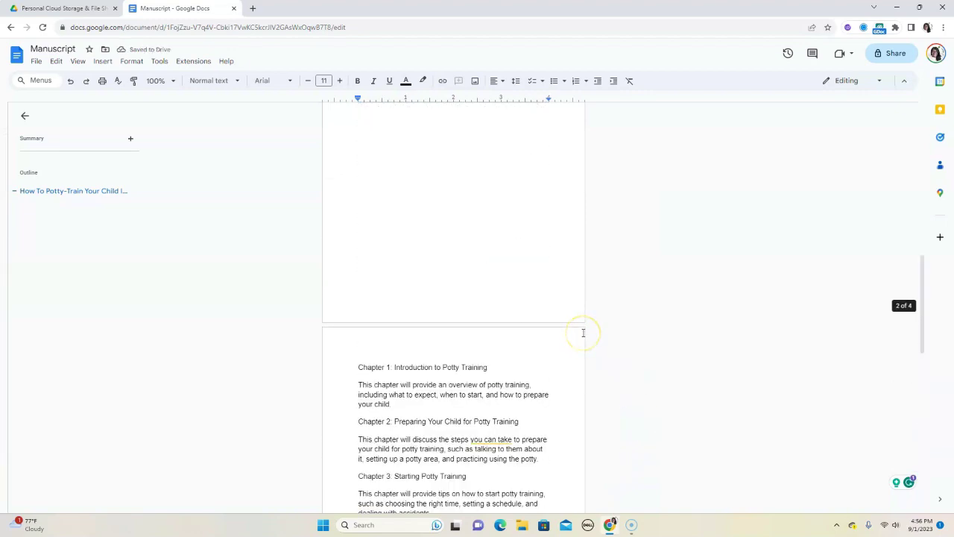
pyautogui.scroll(-4, 583, 332)
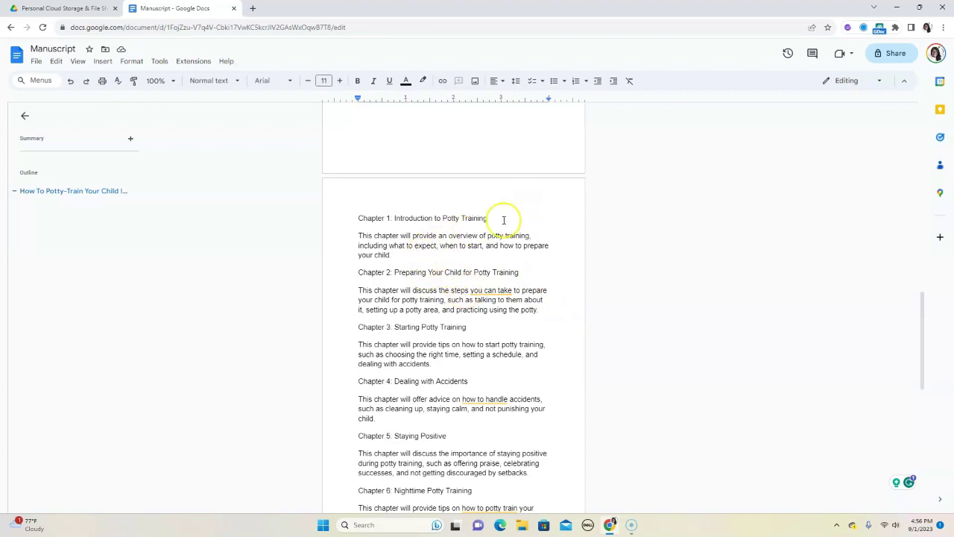
pyautogui.tripleClick(352, 222)
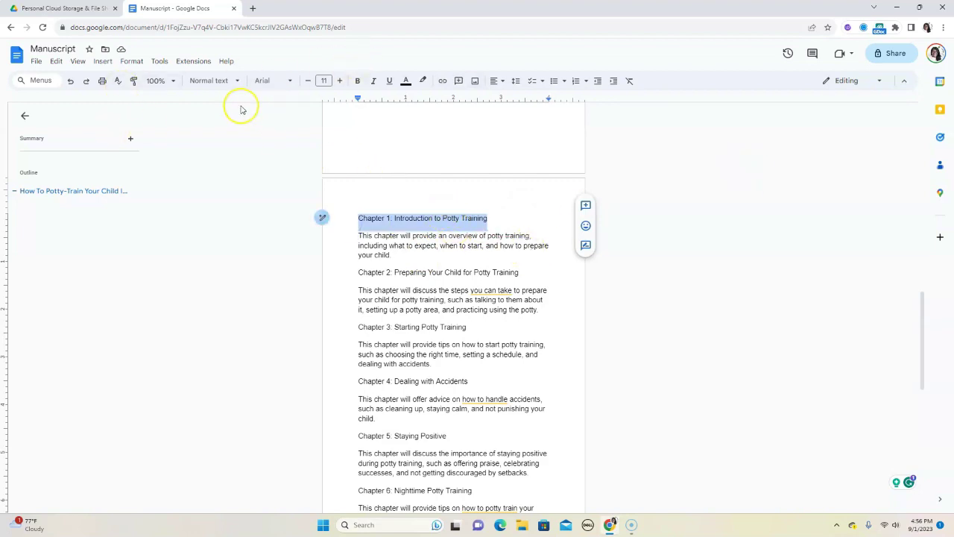
pyautogui.click(231, 80)
pyautogui.moveTo(243, 215)
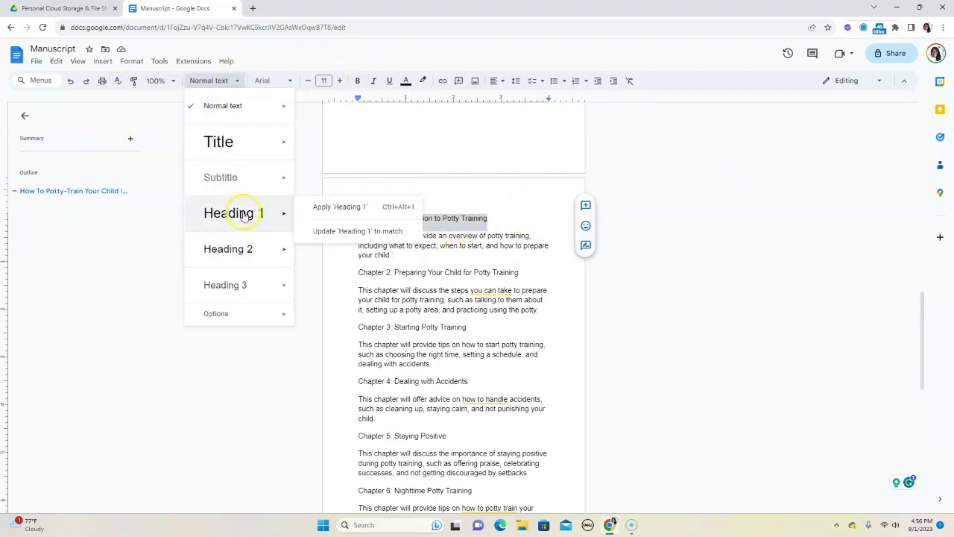
pyautogui.click(345, 212)
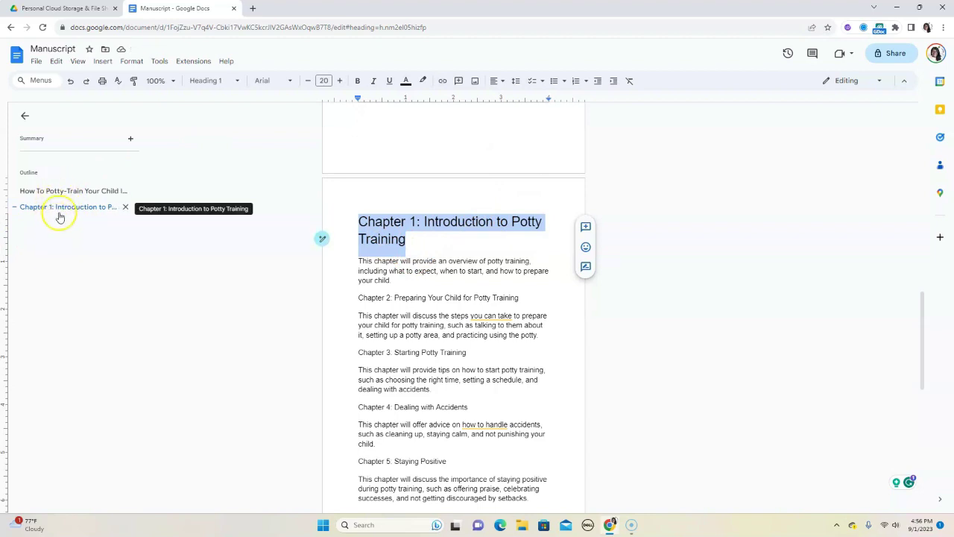
# Use the document outline to go to the book title and back to the Chapter 1 heading.
pyautogui.click(71, 191)
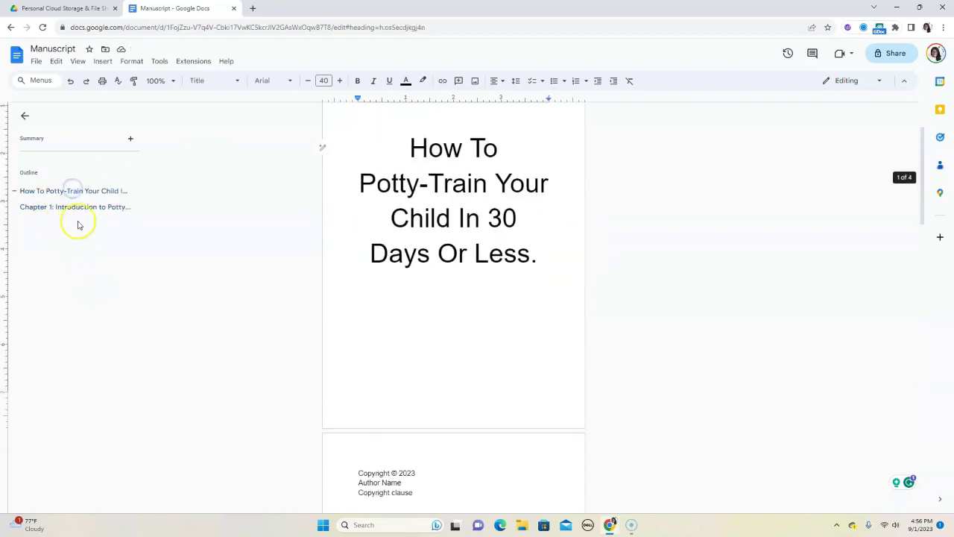
pyautogui.click(74, 208)
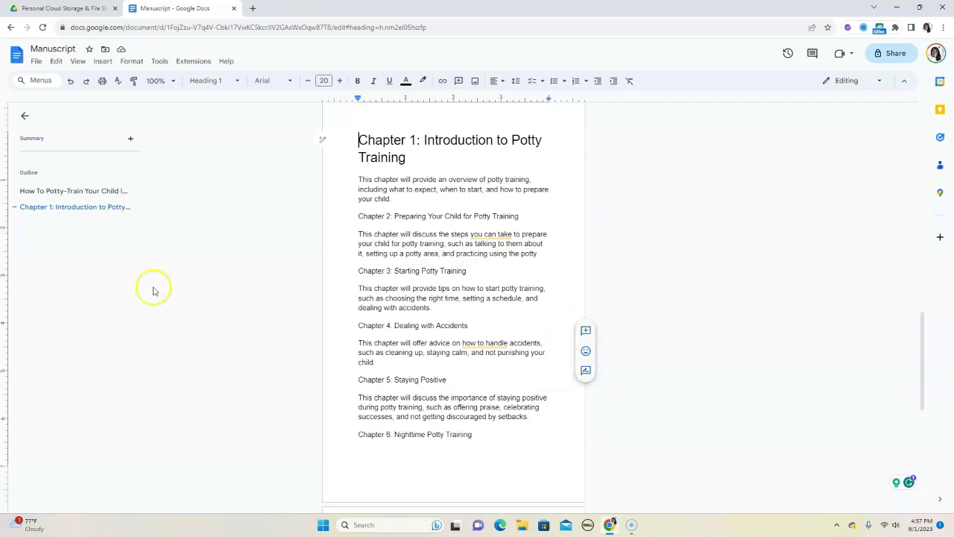
# Apply the Heading 1 style to the line "Chapter 2: Preparing Your Child for Potty Training".
pyautogui.moveTo(549, 215); pyautogui.dragTo(352, 226)
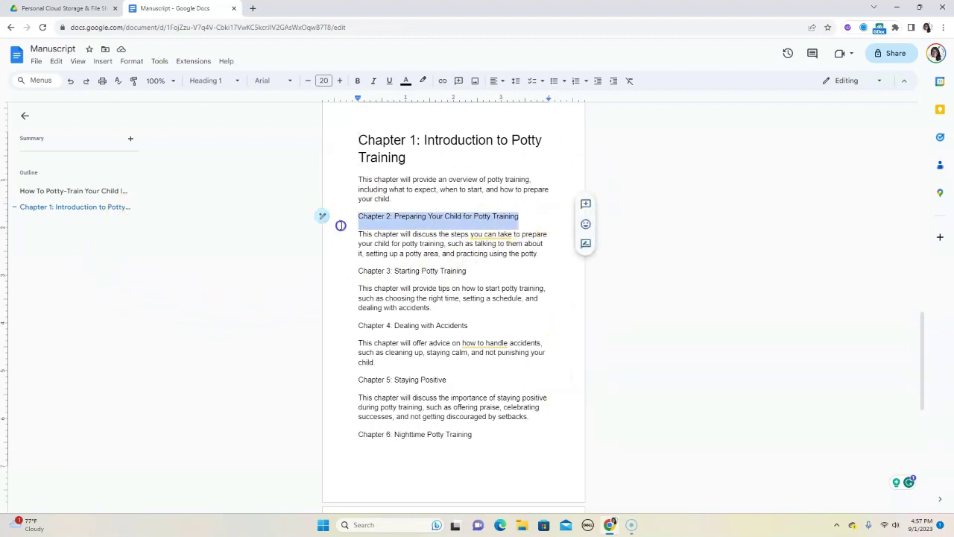
pyautogui.click(209, 81)
pyautogui.click(233, 213)
pyautogui.scroll(3, 561, 224)
pyautogui.scroll(-2, 558, 256)
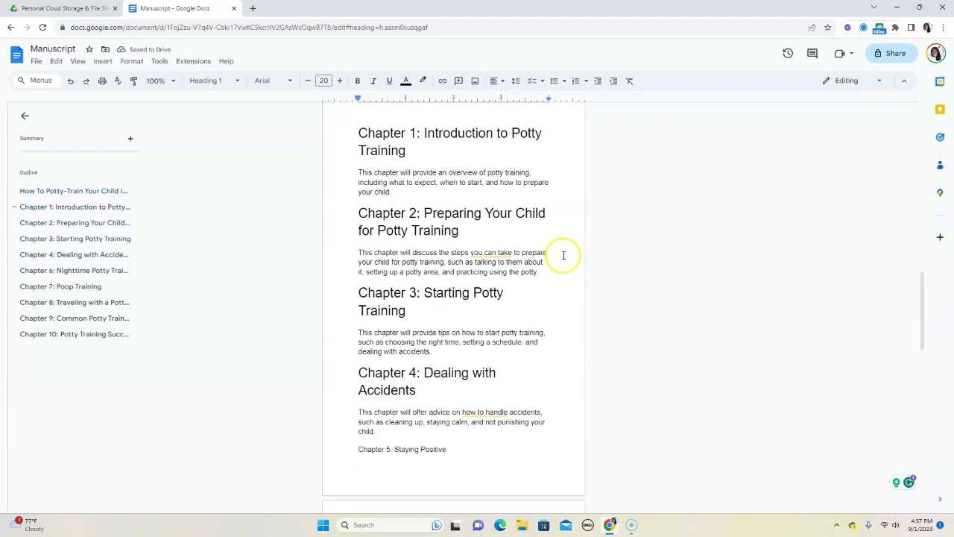
# Insert a page break after the Chapter 1 paragraph so Chapter 2 starts on a new page.
pyautogui.click(414, 194)
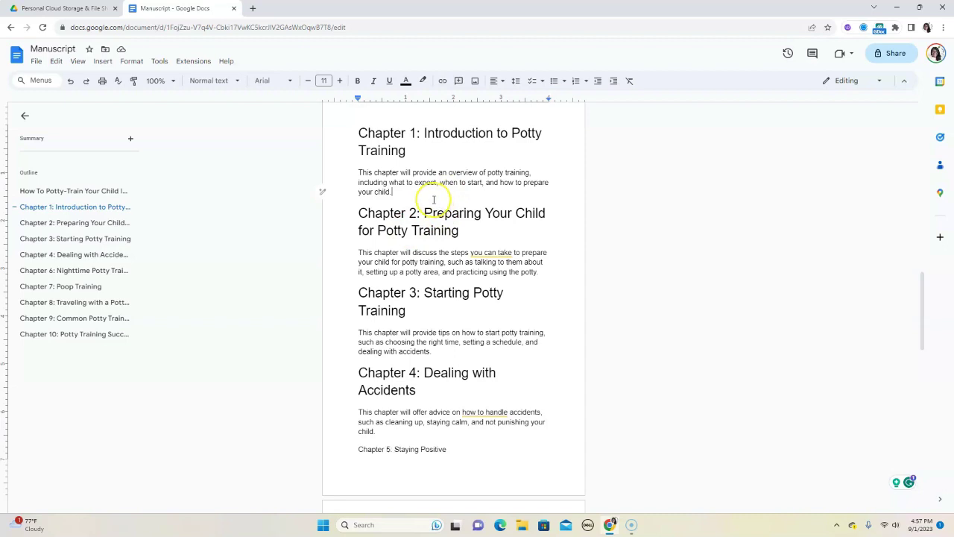
pyautogui.click(102, 61)
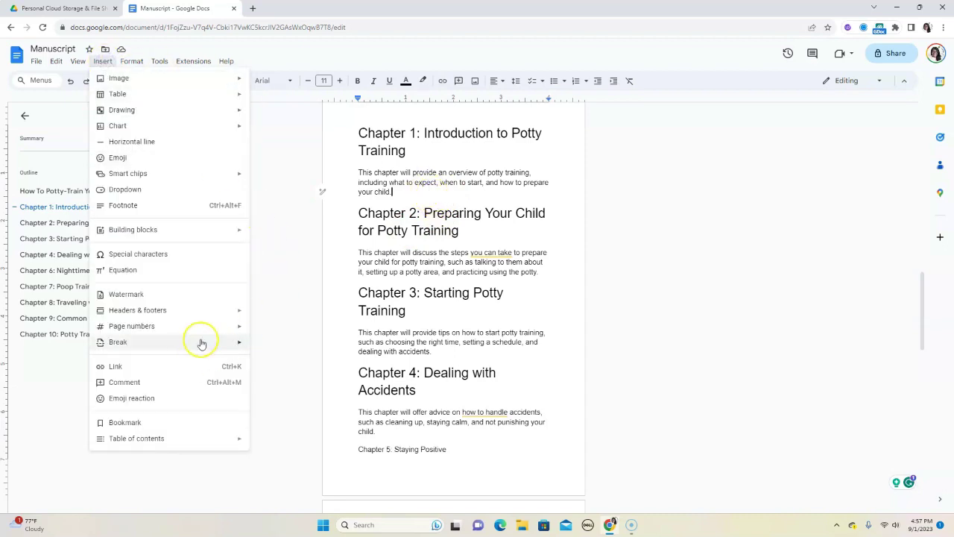
pyautogui.moveTo(198, 341)
pyautogui.click(302, 346)
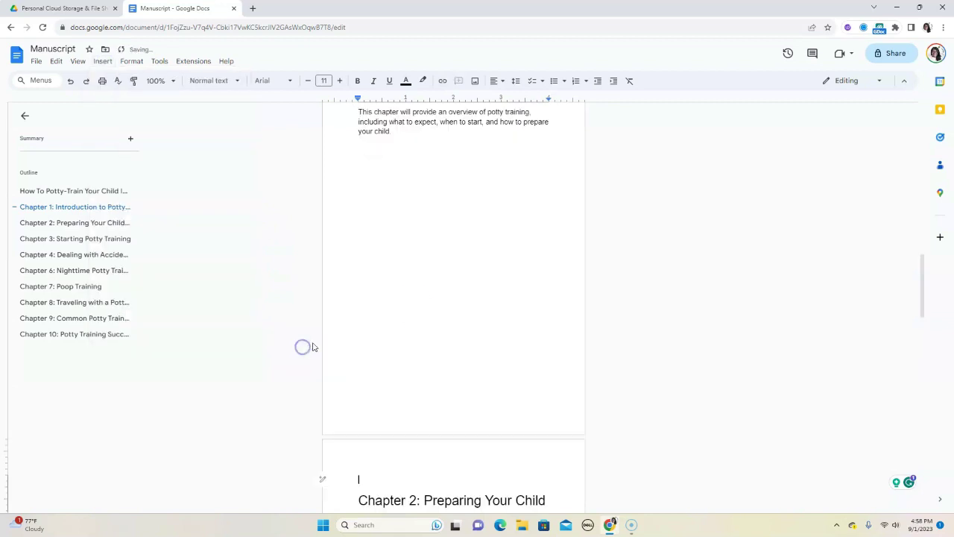
pyautogui.scroll(4, 547, 269)
pyautogui.scroll(-5, 511, 401)
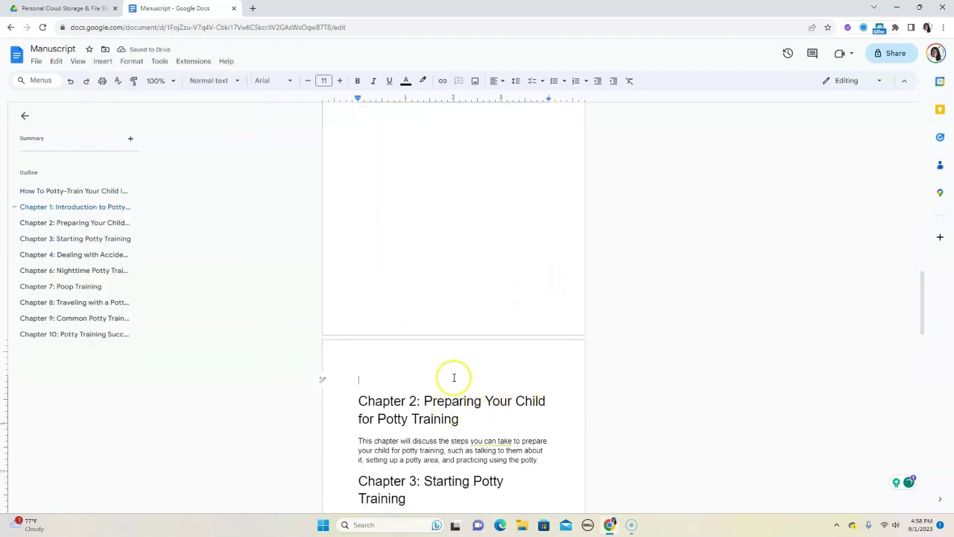
pyautogui.scroll(2, 582, 309)
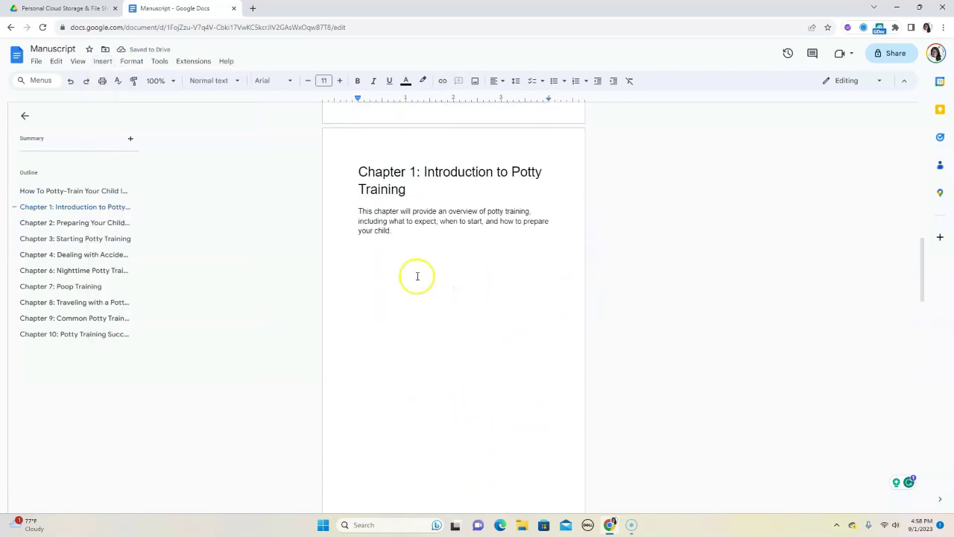
# Insert a page break after the Chapter 2 paragraph so Chapter 3 starts on a new page.
pyautogui.click(415, 274)
pyautogui.scroll(-1, 463, 172)
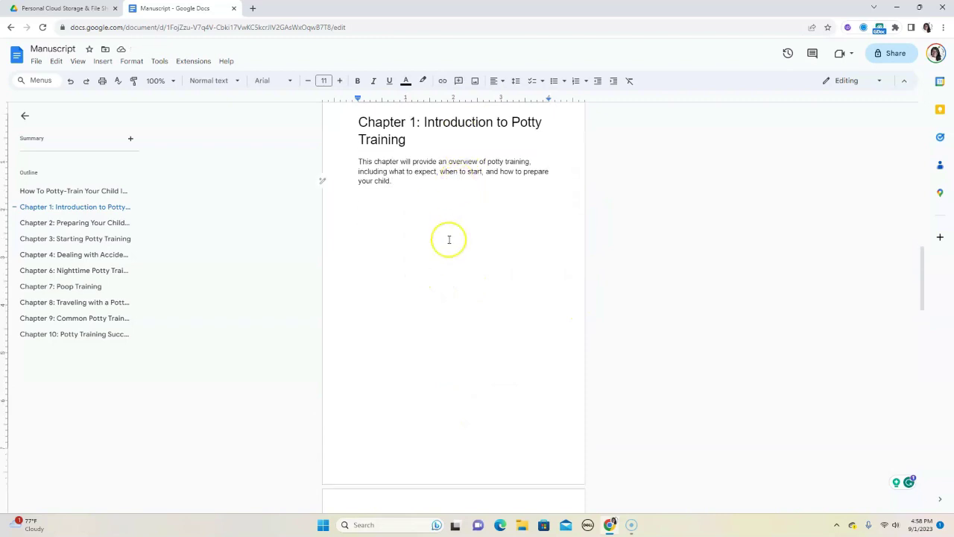
pyautogui.scroll(-2, 475, 447)
pyautogui.scroll(2, 486, 432)
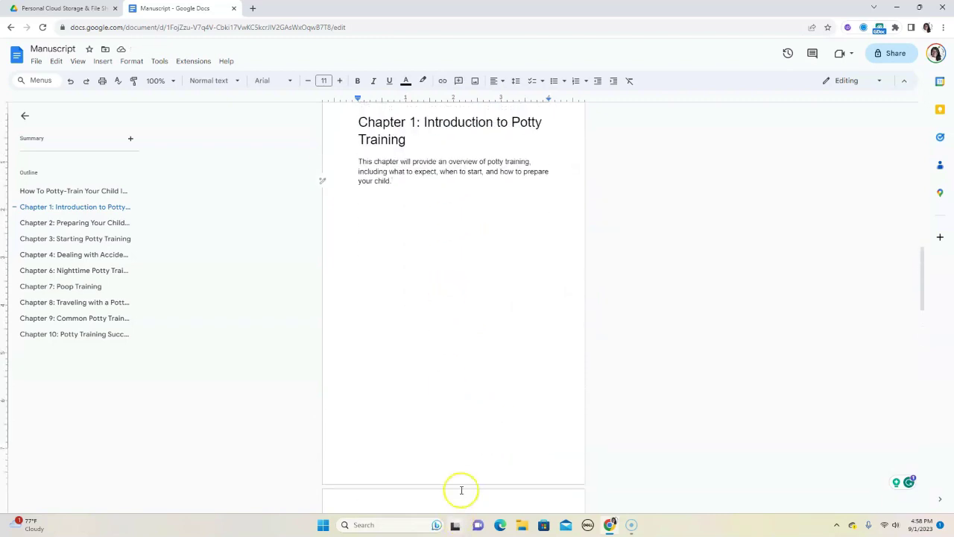
pyautogui.scroll(-3, 458, 487)
pyautogui.scroll(-2, 457, 415)
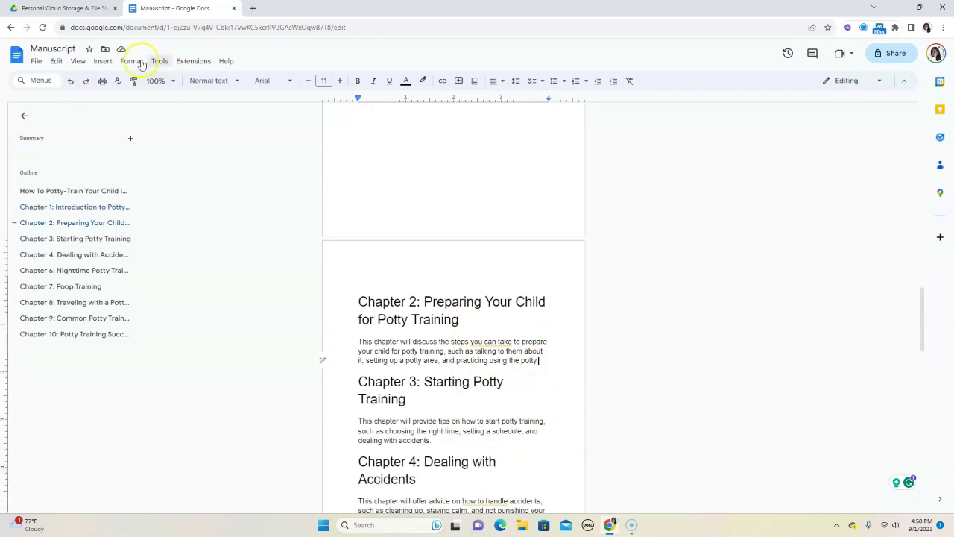
pyautogui.click(107, 63)
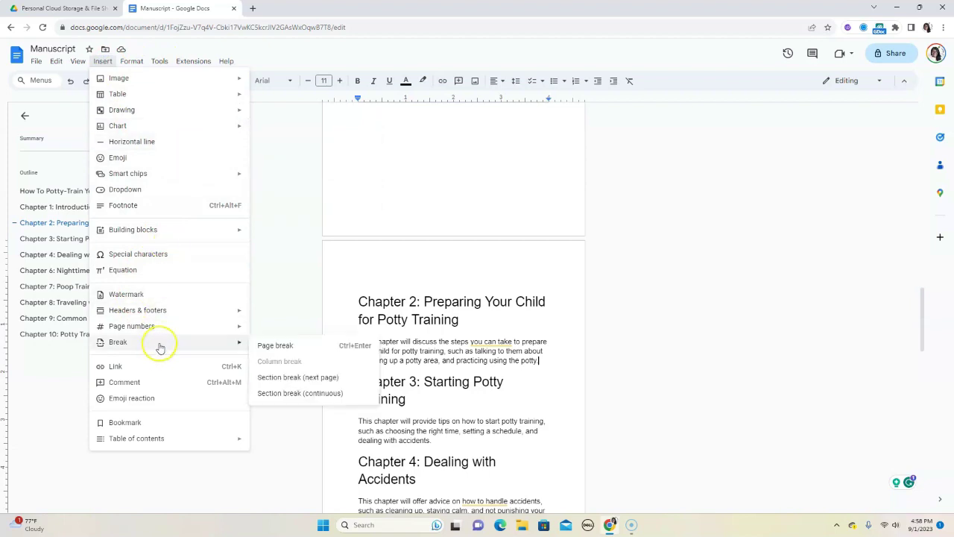
pyautogui.click(266, 343)
# Check the page separation between Chapters 1 and 2, and use the document outline to go to the Chapter 9 heading.
pyautogui.scroll(7, 537, 277)
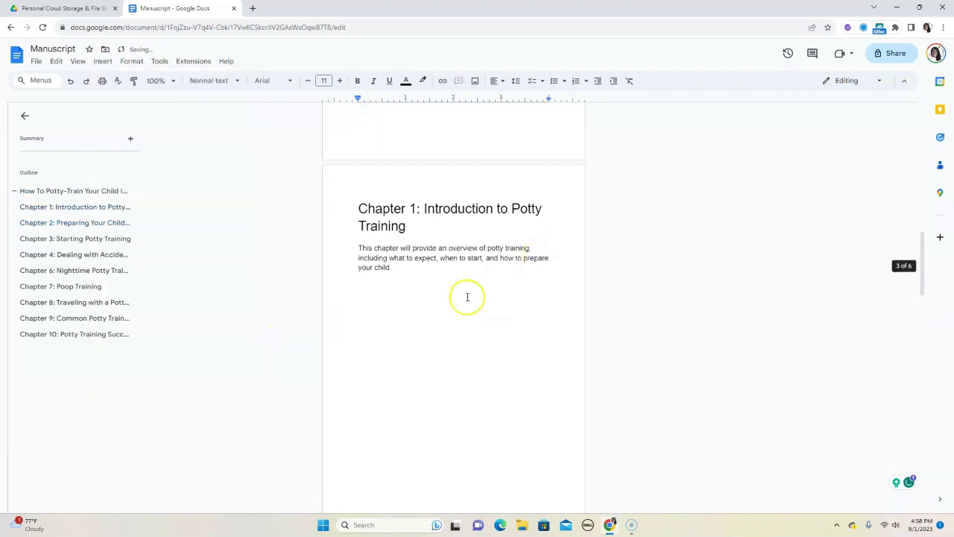
pyautogui.scroll(-1, 453, 301)
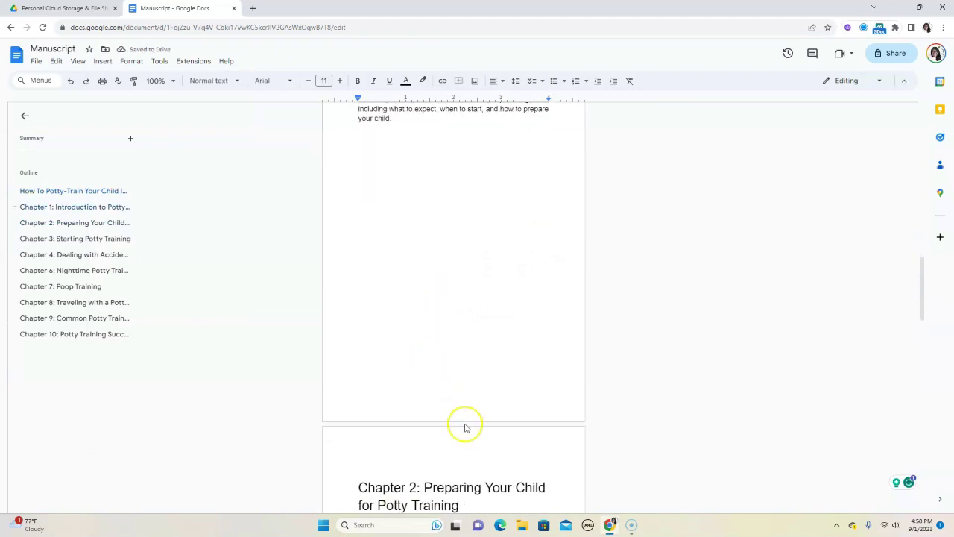
pyautogui.scroll(1, 478, 383)
pyautogui.scroll(-3, 479, 383)
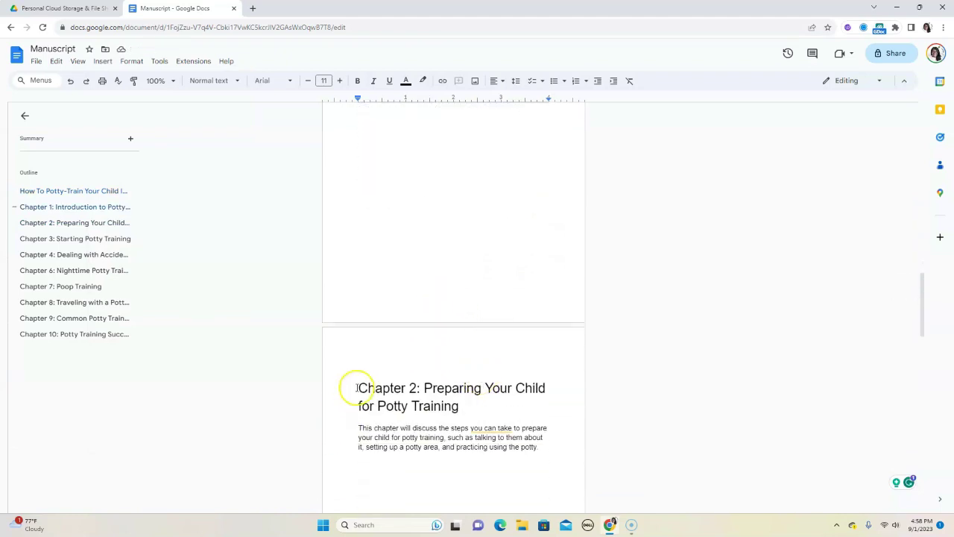
pyautogui.scroll(-2, 476, 399)
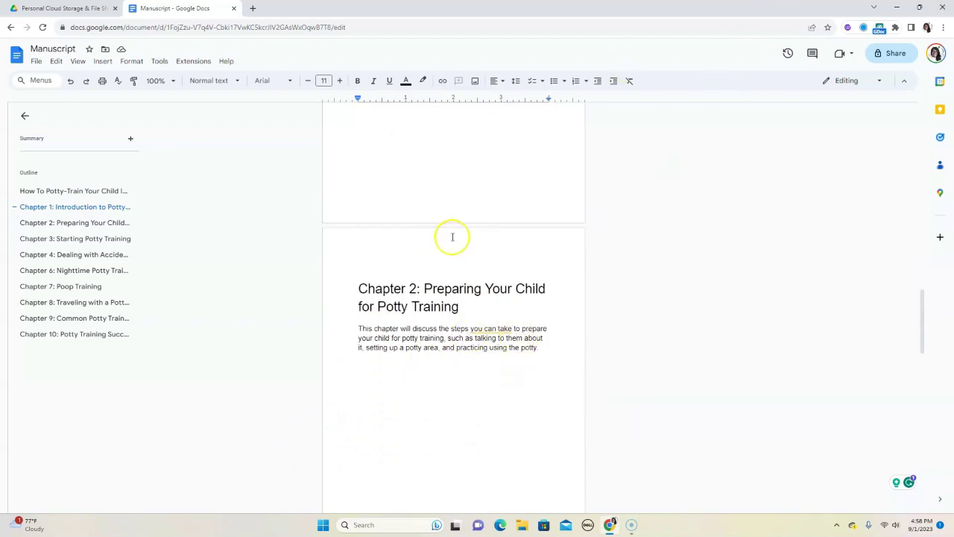
pyautogui.scroll(2, 522, 272)
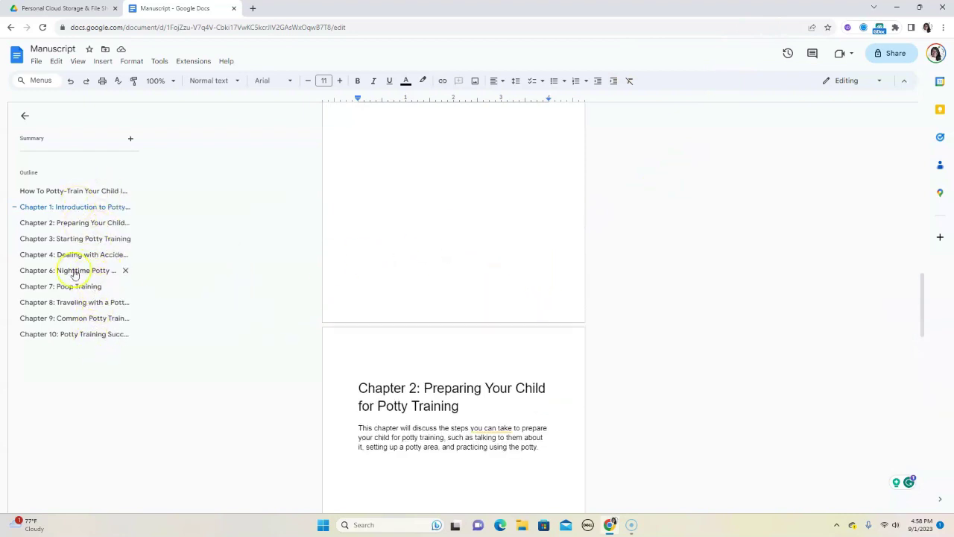
pyautogui.click(63, 317)
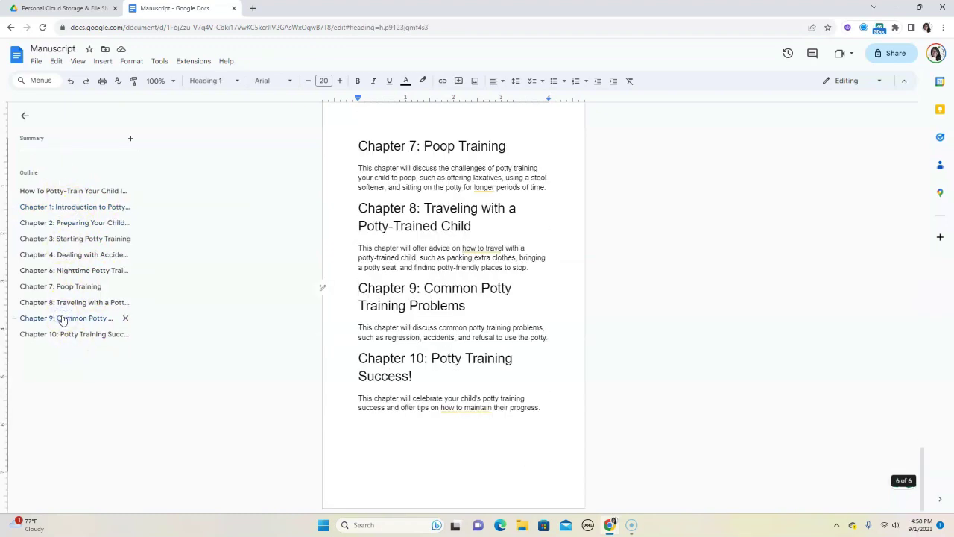
pyautogui.scroll(20, 362, 276)
pyautogui.scroll(4, 475, 316)
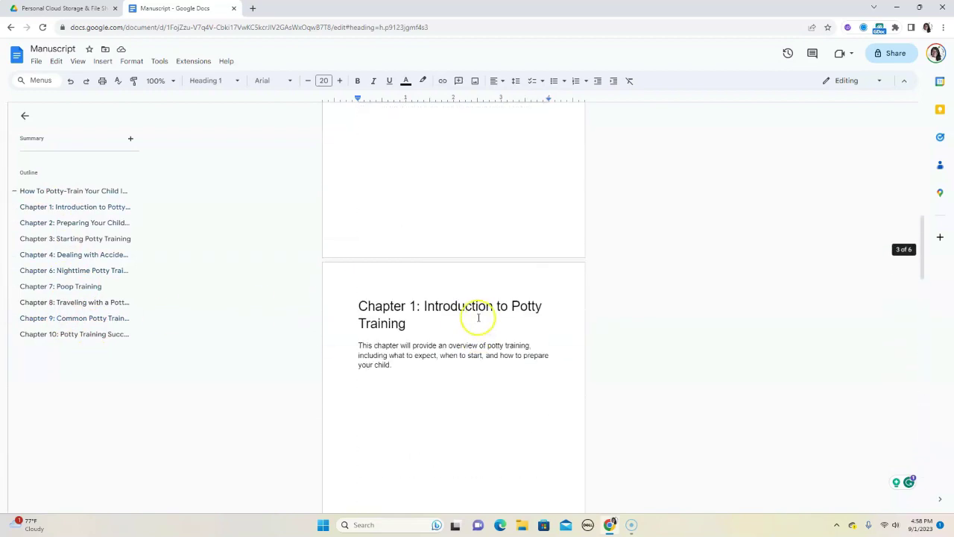
# Insert right-aligned page numbers in the manuscript's footer, leaving the title page unnumbered and starting with 1 on the second page.
pyautogui.click(414, 223)
pyautogui.scroll(-10, 428, 366)
pyautogui.scroll(11, 430, 366)
pyautogui.scroll(-3, 416, 347)
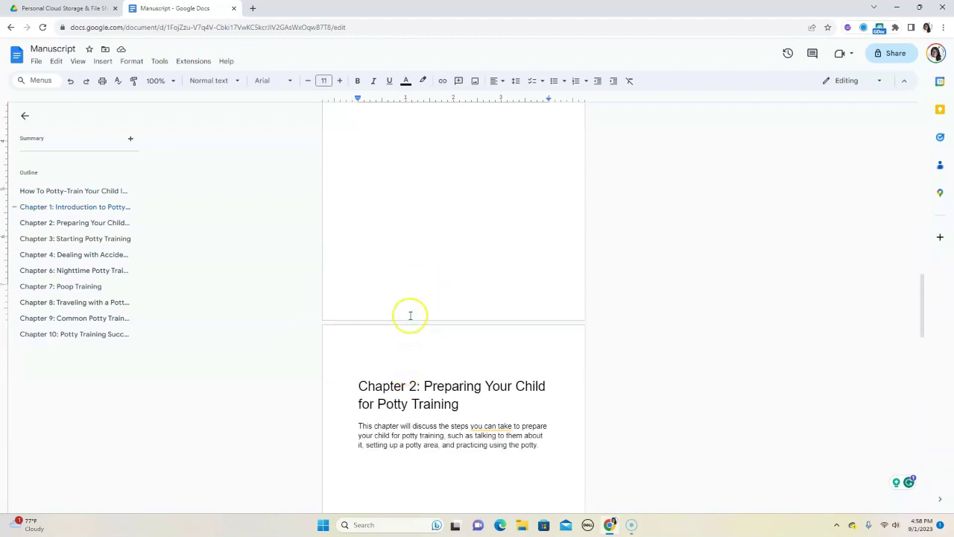
pyautogui.scroll(2, 410, 308)
pyautogui.scroll(1, 405, 308)
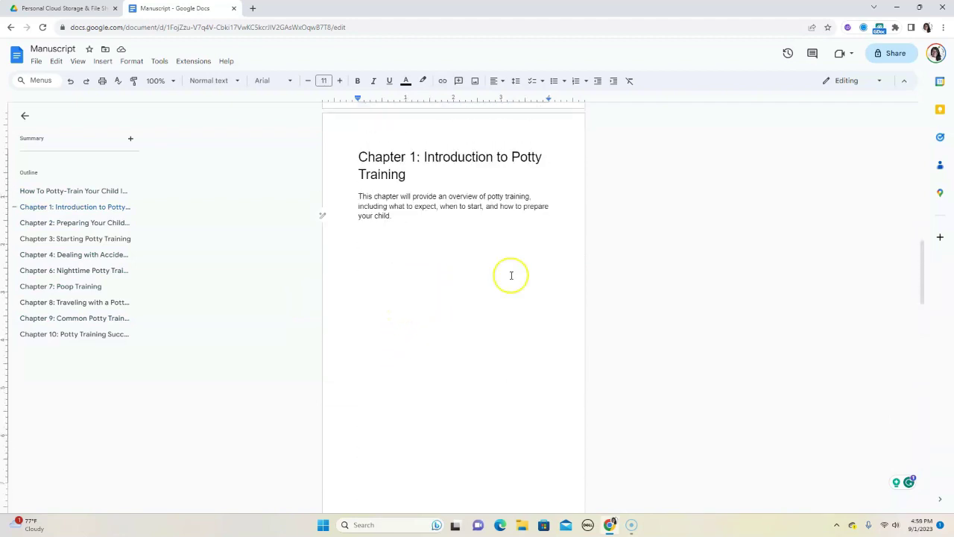
pyautogui.click(103, 61)
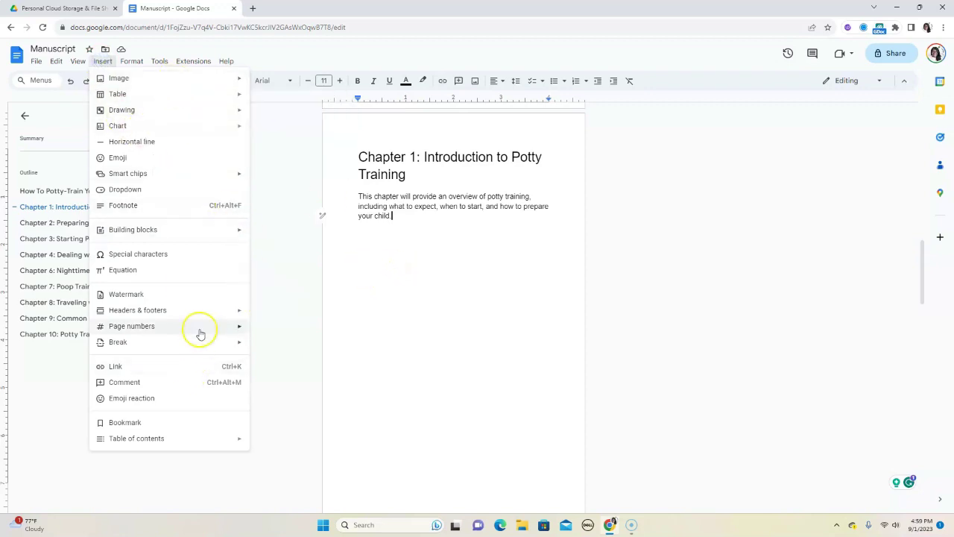
pyautogui.moveTo(206, 331)
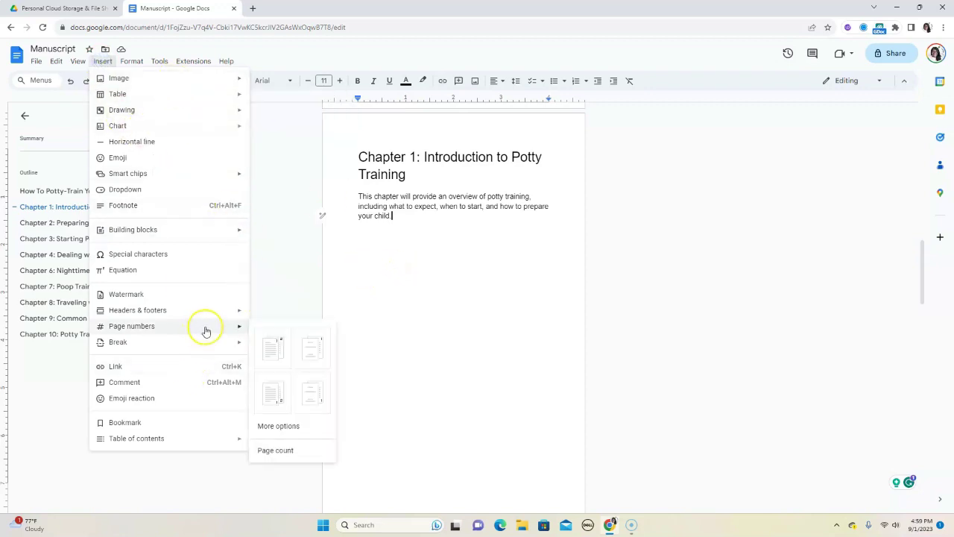
pyautogui.click(313, 403)
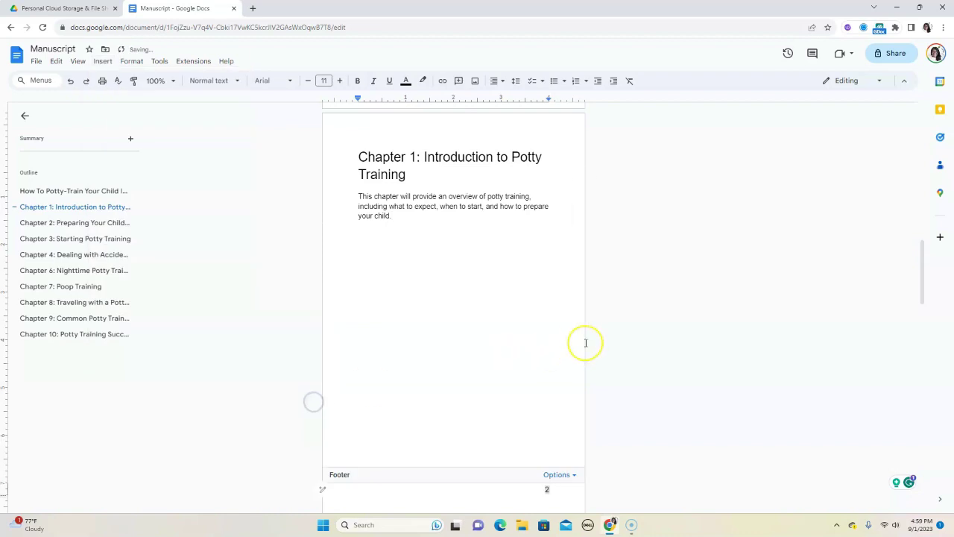
# Examine the footer page numbering on the title page, the copyright page and the Chapter 1 page.
pyautogui.scroll(8, 586, 332)
pyautogui.scroll(3, 639, 331)
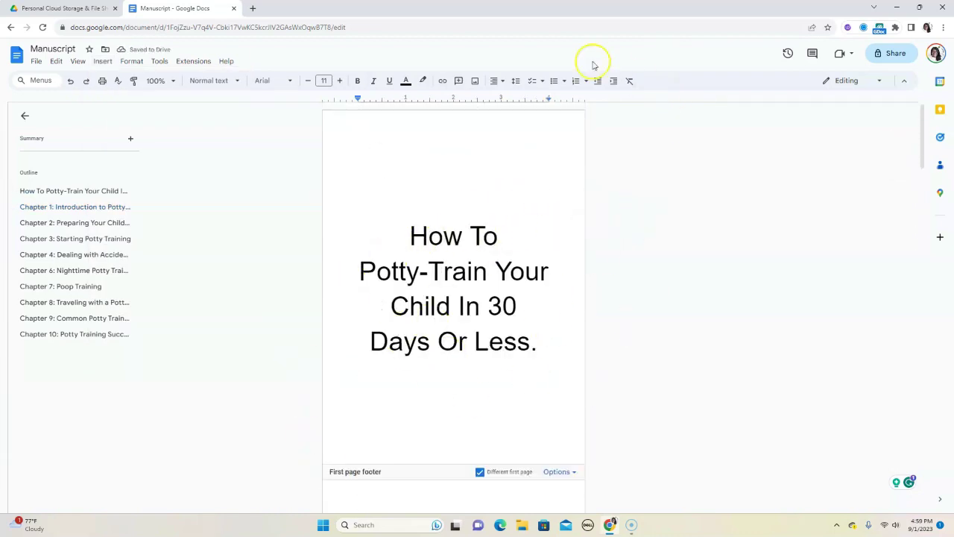
pyautogui.scroll(-6, 619, 290)
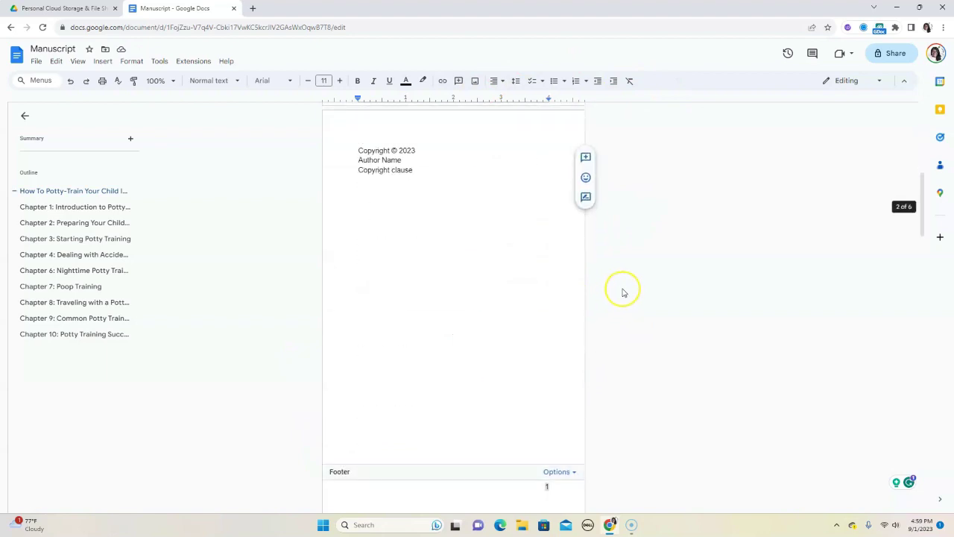
pyautogui.scroll(-4, 623, 292)
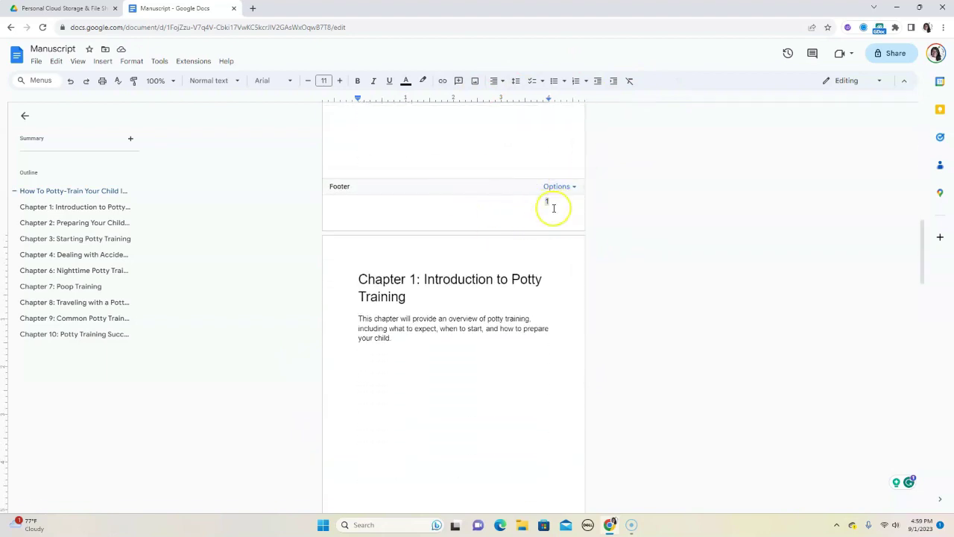
pyautogui.scroll(5, 614, 264)
pyautogui.hotkey('ctrl', 'z')
pyautogui.scroll(6, 623, 257)
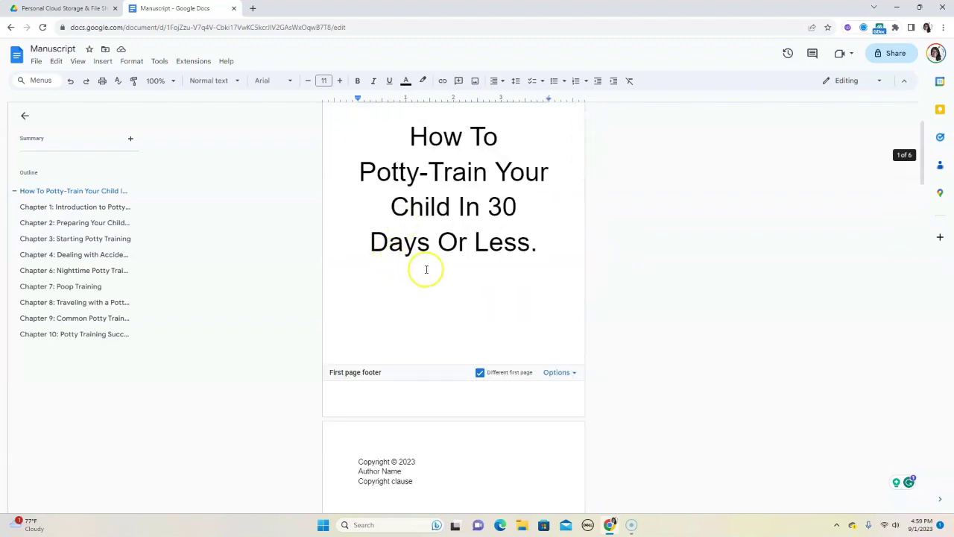
pyautogui.scroll(-4, 543, 275)
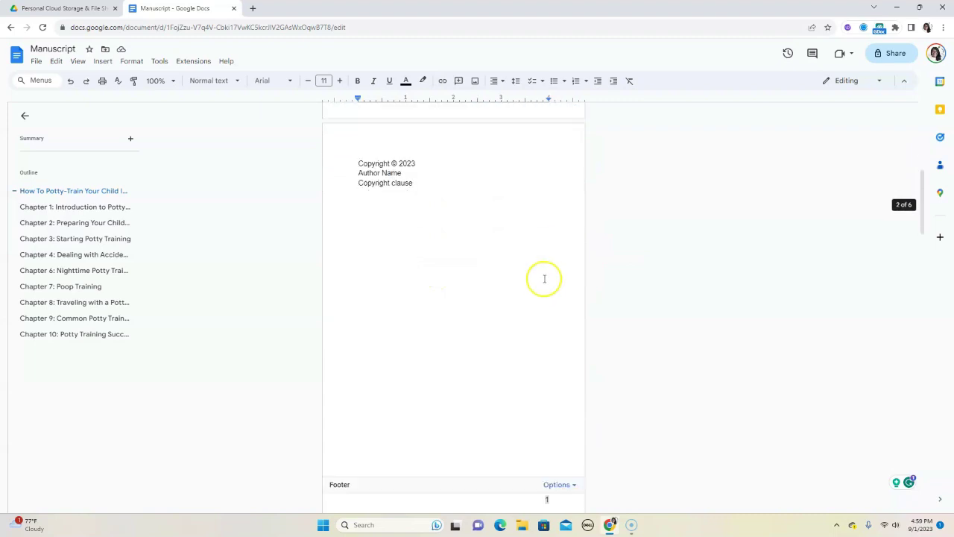
pyautogui.scroll(5, 545, 271)
pyautogui.scroll(1, 545, 271)
pyautogui.scroll(-8, 517, 295)
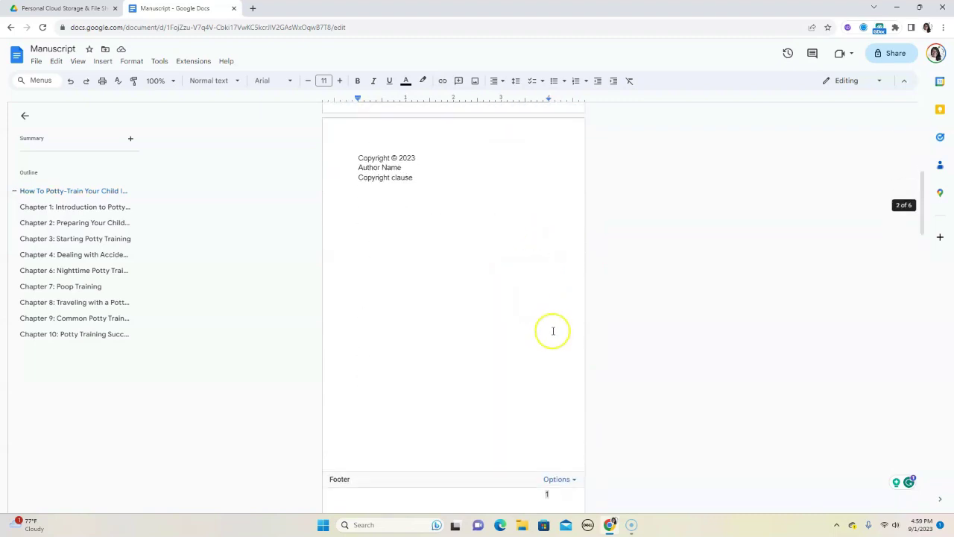
pyautogui.scroll(3, 559, 320)
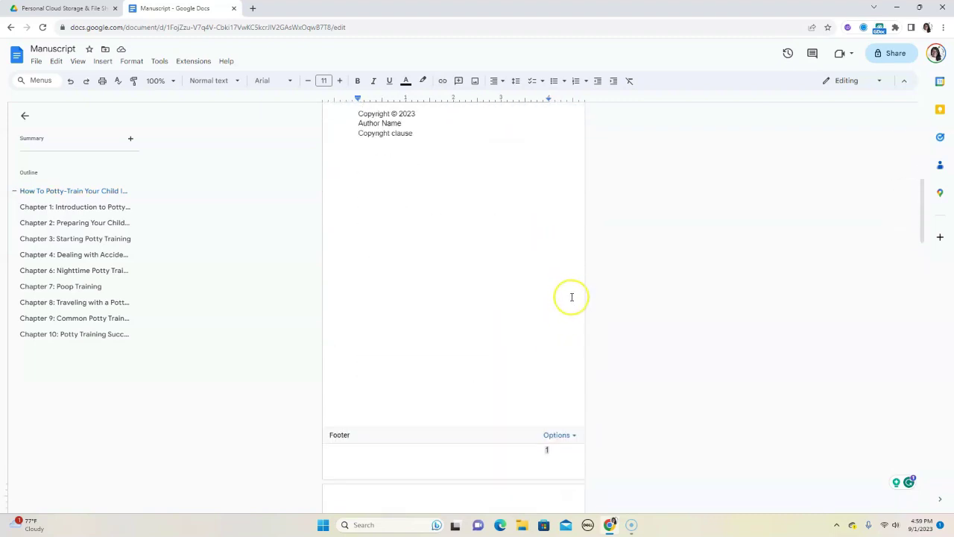
pyautogui.scroll(-3, 554, 350)
pyautogui.scroll(8, 580, 328)
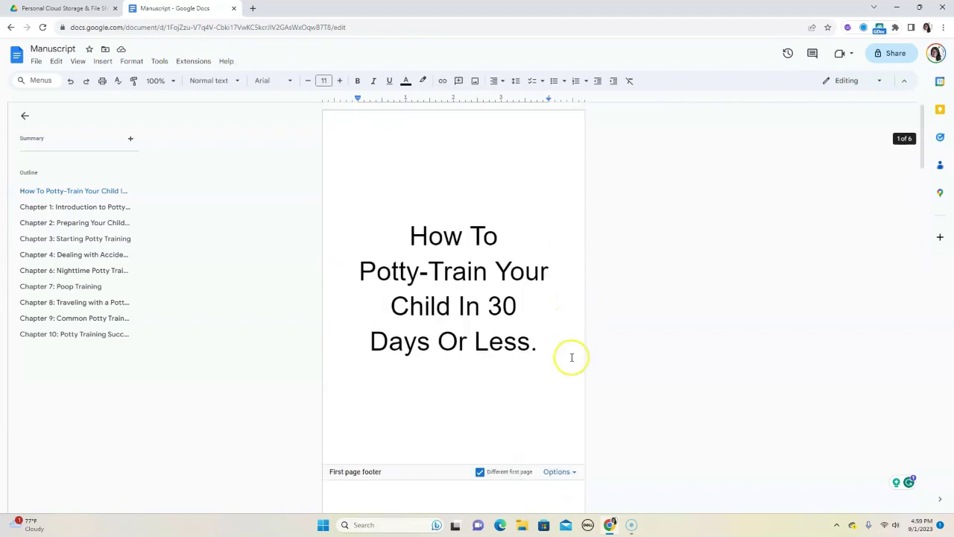
pyautogui.scroll(-1, 566, 362)
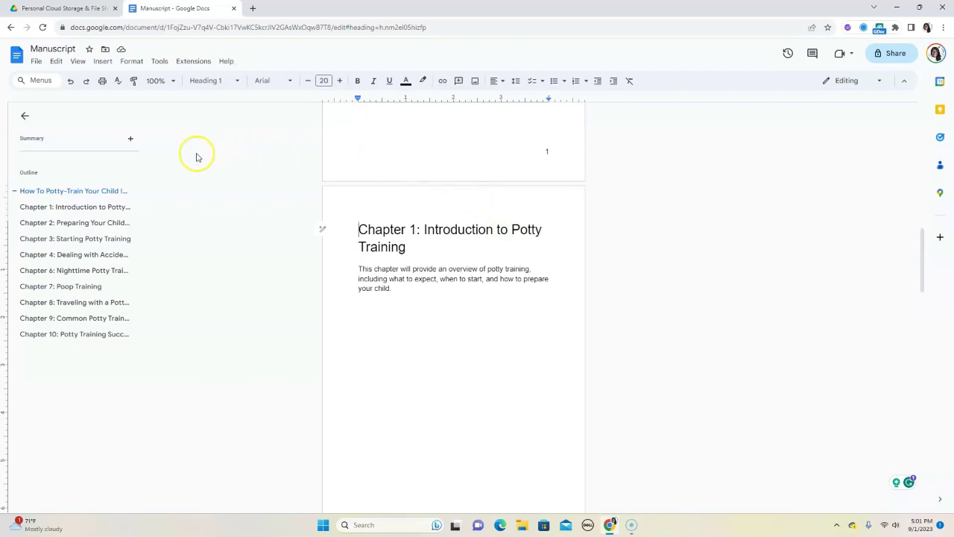
# Add a page header reading "How to potty-train your child in 30 days or less" followed by the author's name.
pyautogui.click(106, 64)
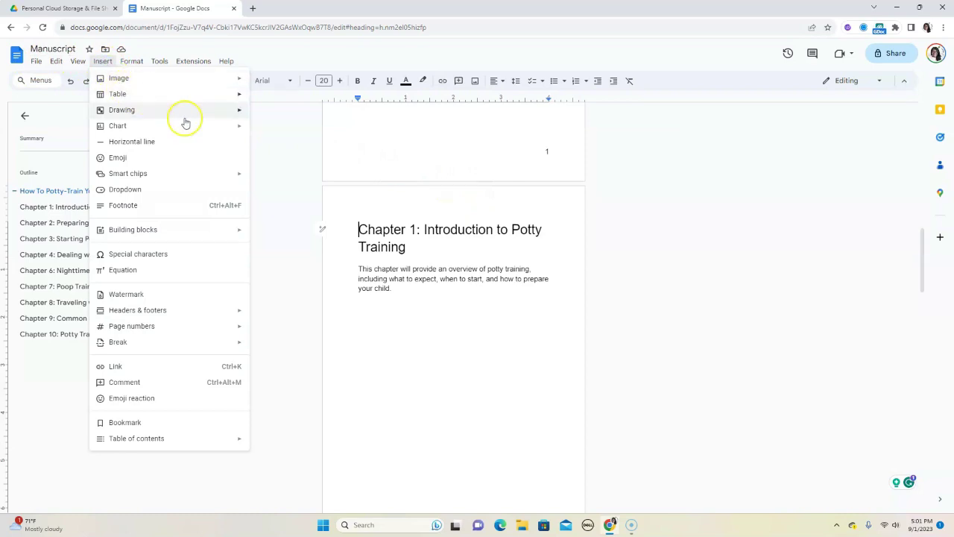
pyautogui.moveTo(207, 318)
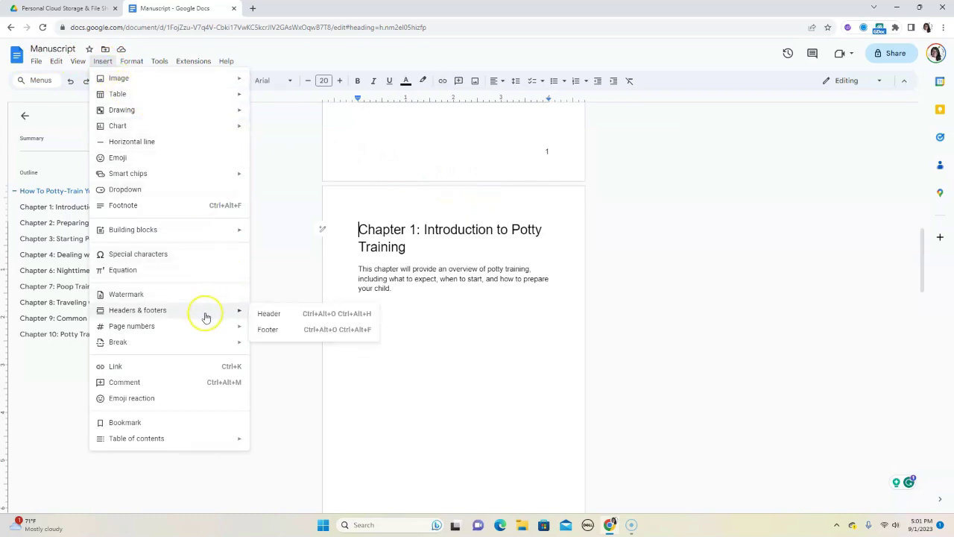
pyautogui.click(273, 313)
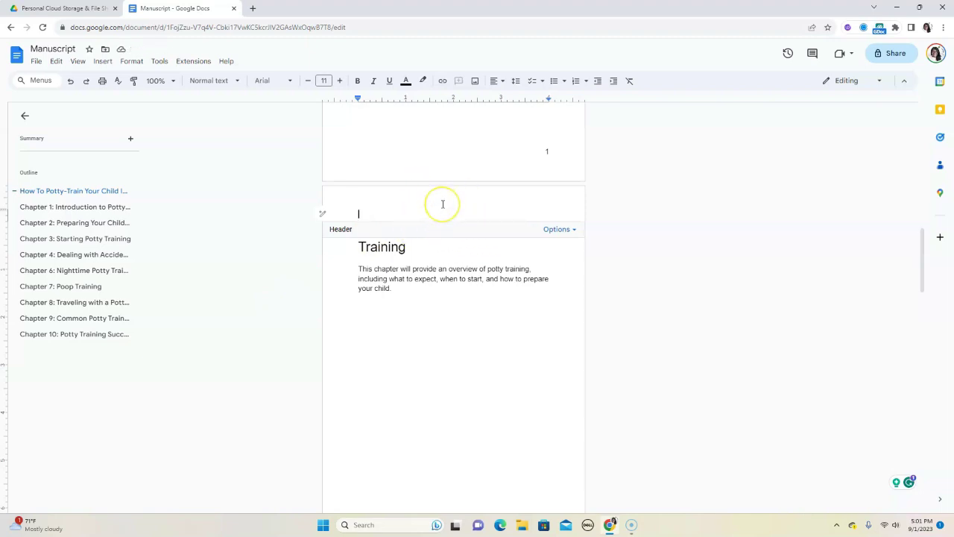
pyautogui.click(451, 201)
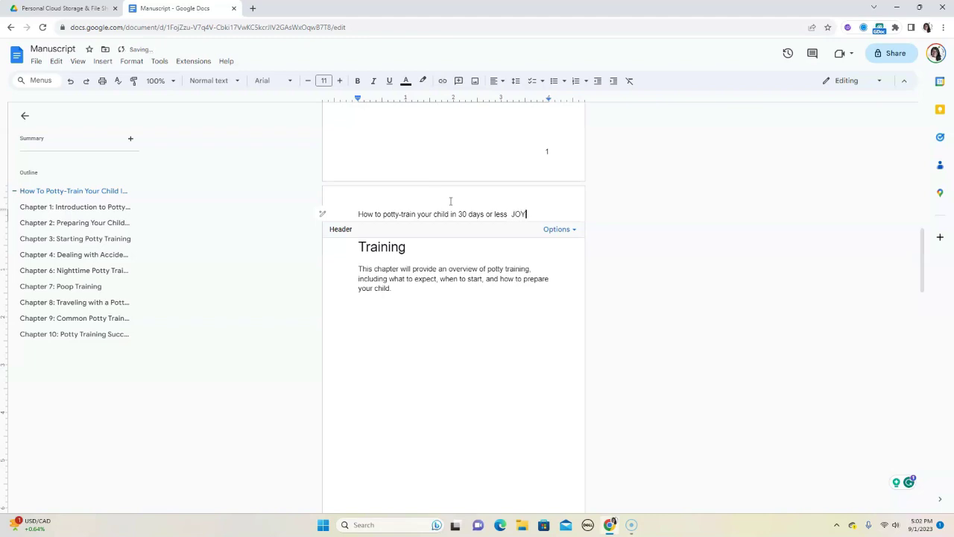
pyautogui.click(649, 234)
pyautogui.click(565, 241)
# Italicize the entire header line containing the book title and author's name, and return to the body text.
pyautogui.click(516, 214)
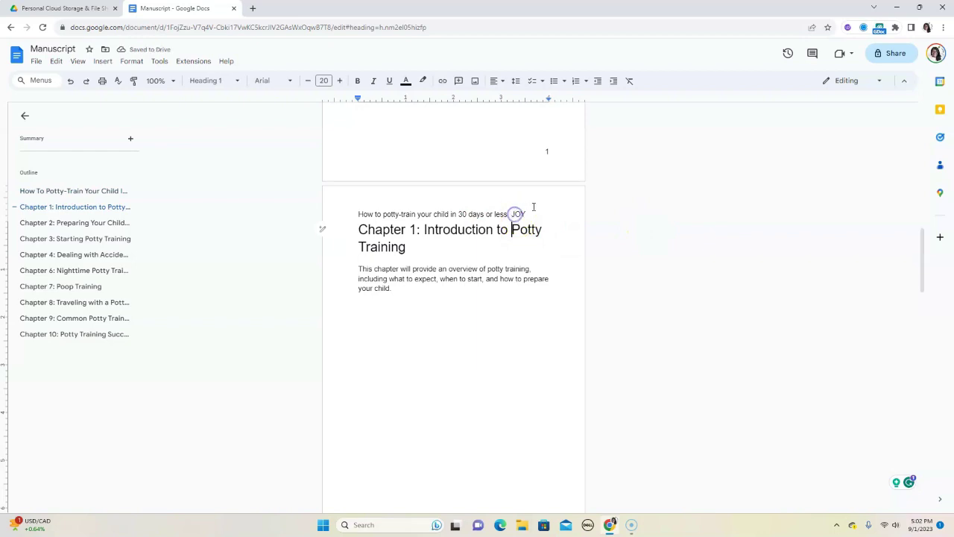
pyautogui.click(511, 213)
pyautogui.moveTo(531, 214); pyautogui.dragTo(356, 219)
pyautogui.click(374, 80)
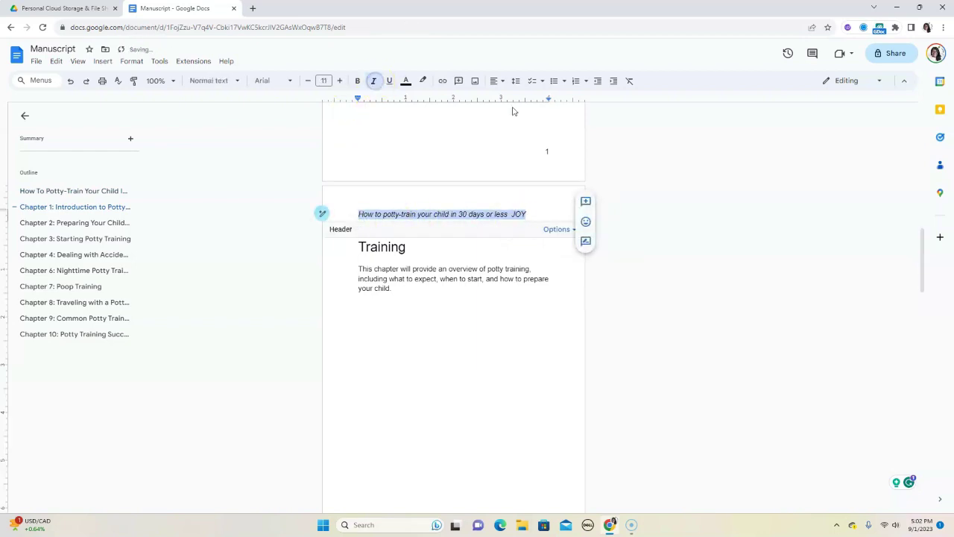
pyautogui.click(723, 201)
pyautogui.click(700, 264)
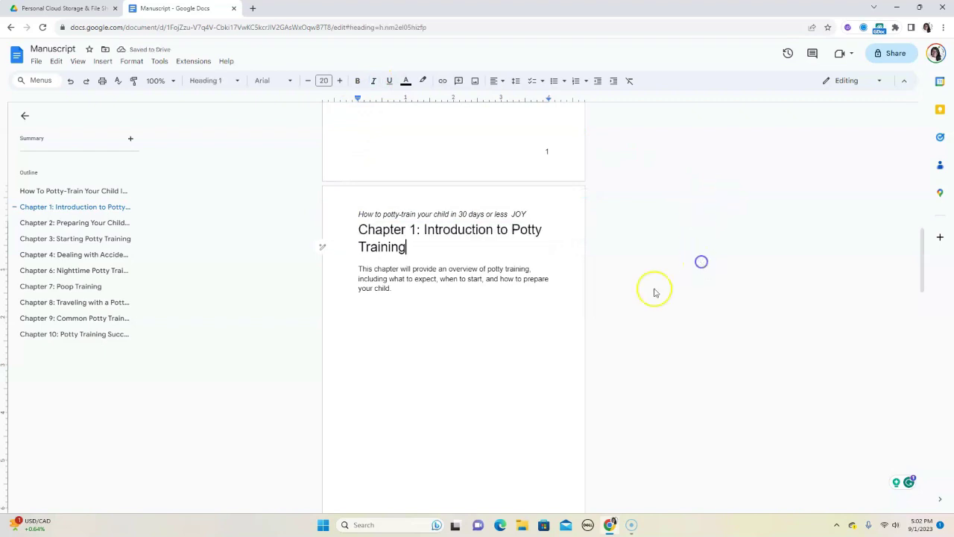
# Add a blank line above the Chapter 1 heading to separate it from the page header.
pyautogui.scroll(-4, 571, 296)
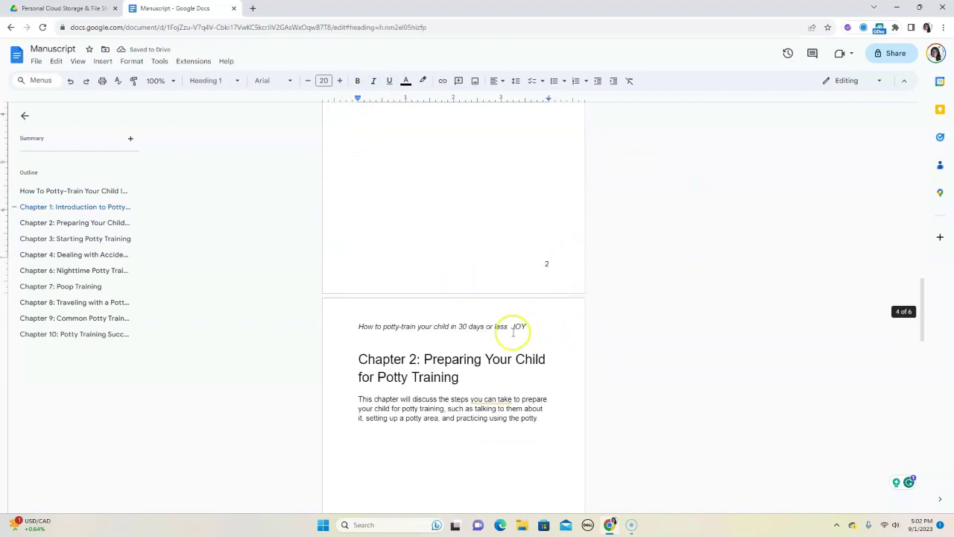
pyautogui.scroll(5, 510, 335)
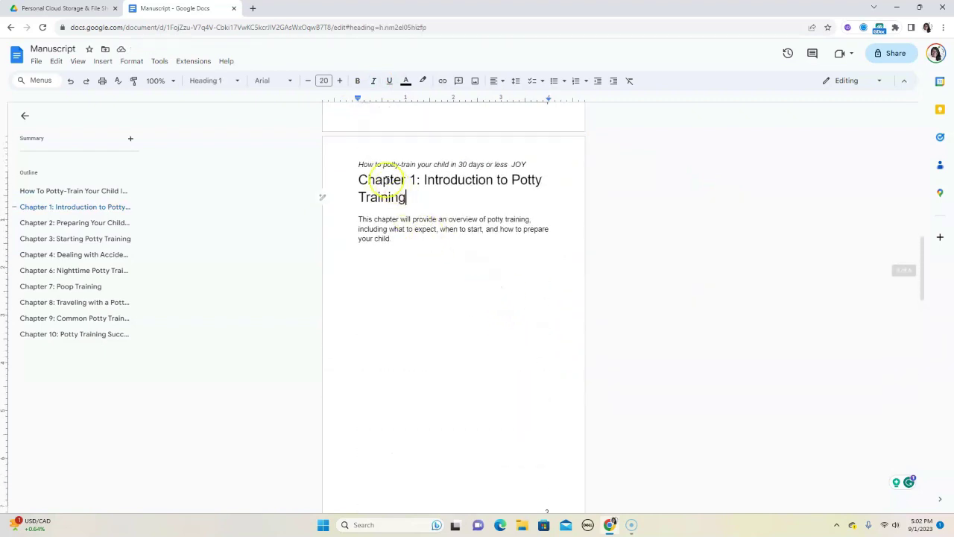
pyautogui.click(361, 185)
pyautogui.press('Return')
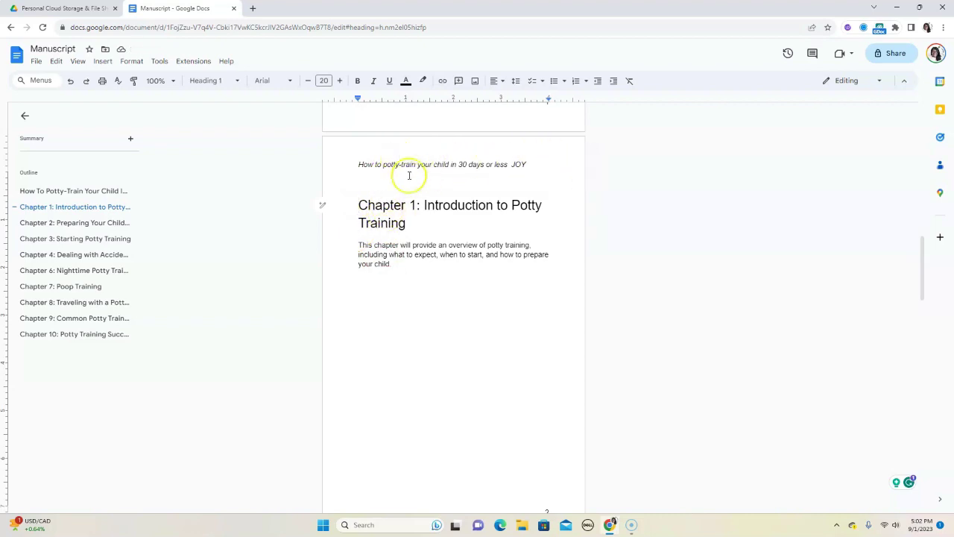
# Add a blank line above the "Copyright © 2023" line to separate the copyright text from the page header.
pyautogui.scroll(-1, 666, 205)
pyautogui.scroll(4, 675, 179)
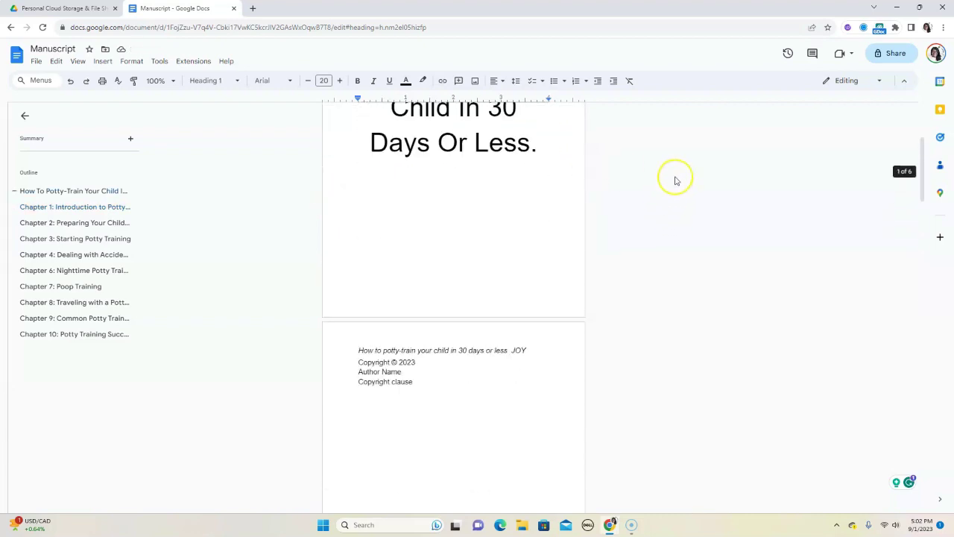
pyautogui.scroll(3, 677, 179)
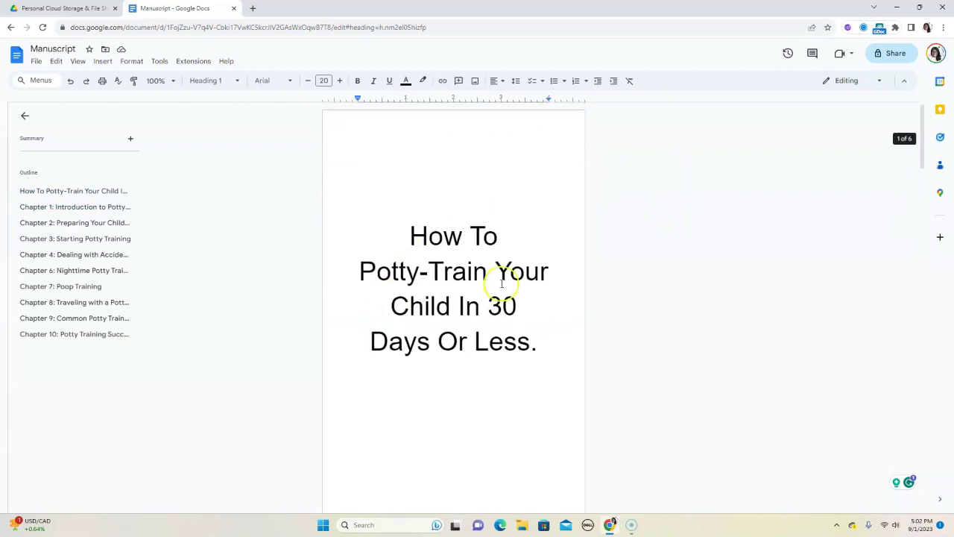
pyautogui.scroll(-4, 615, 226)
pyautogui.scroll(1, 554, 251)
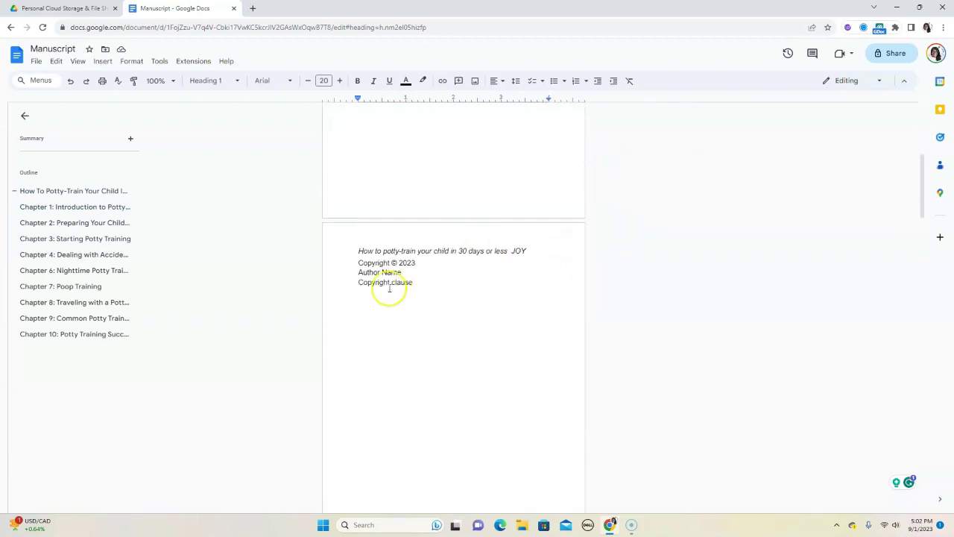
pyautogui.click(356, 259)
pyautogui.press('Return')
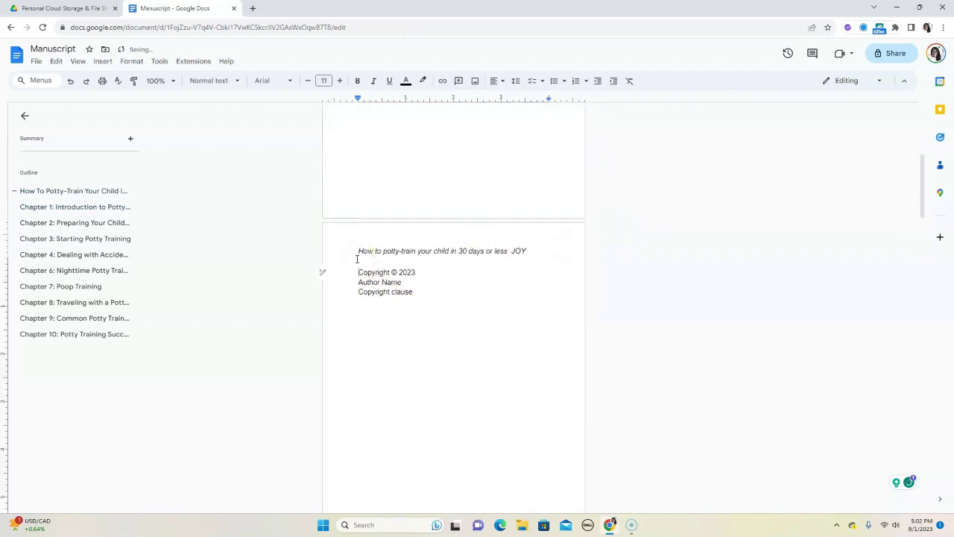
# Check the header spacing and page numbers on the copyright page and the Chapter 1 page.
pyautogui.scroll(-2, 656, 276)
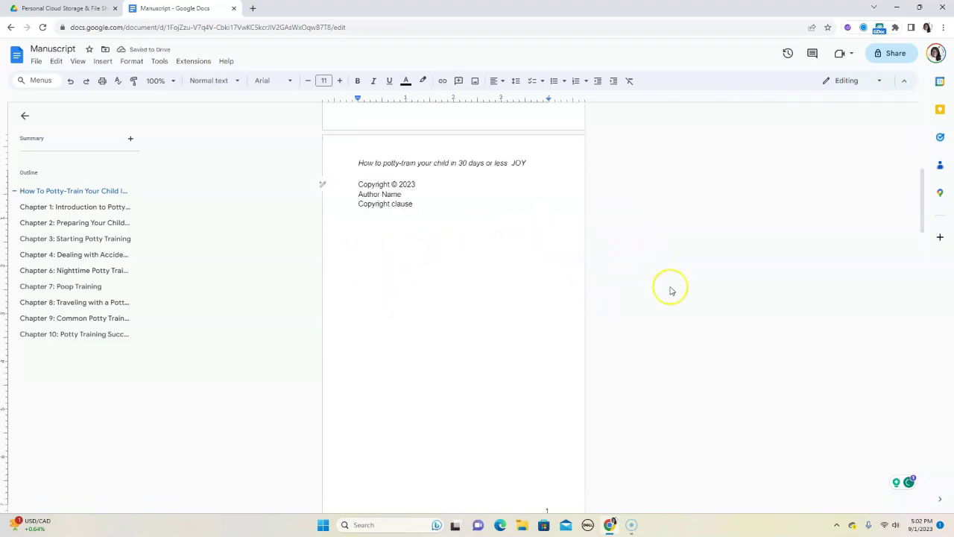
pyautogui.scroll(1, 673, 290)
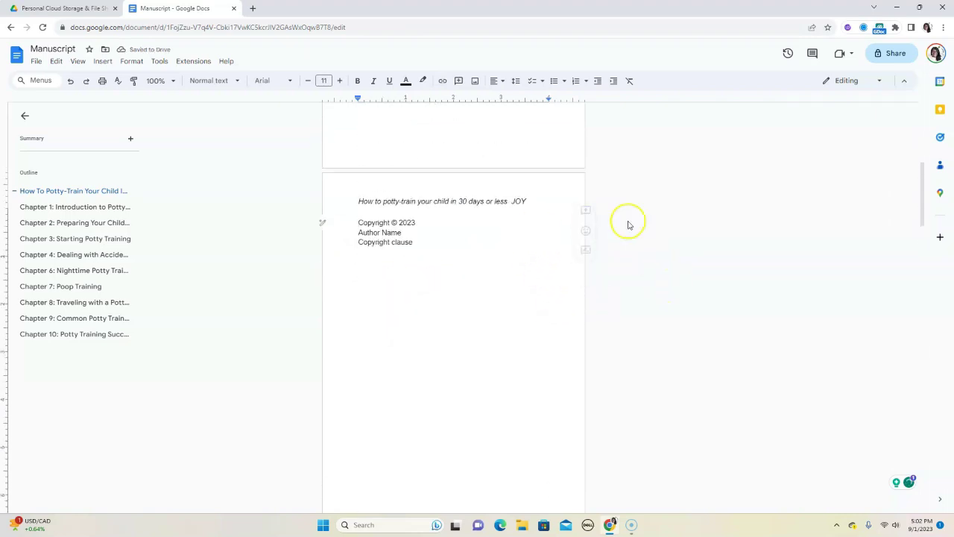
pyautogui.scroll(-2, 663, 250)
pyautogui.scroll(-3, 675, 261)
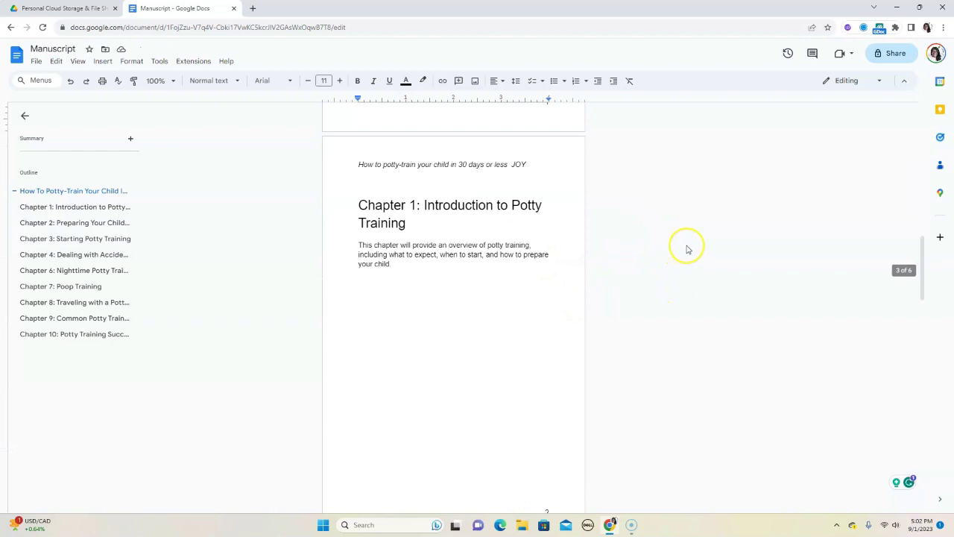
pyautogui.scroll(-1, 719, 224)
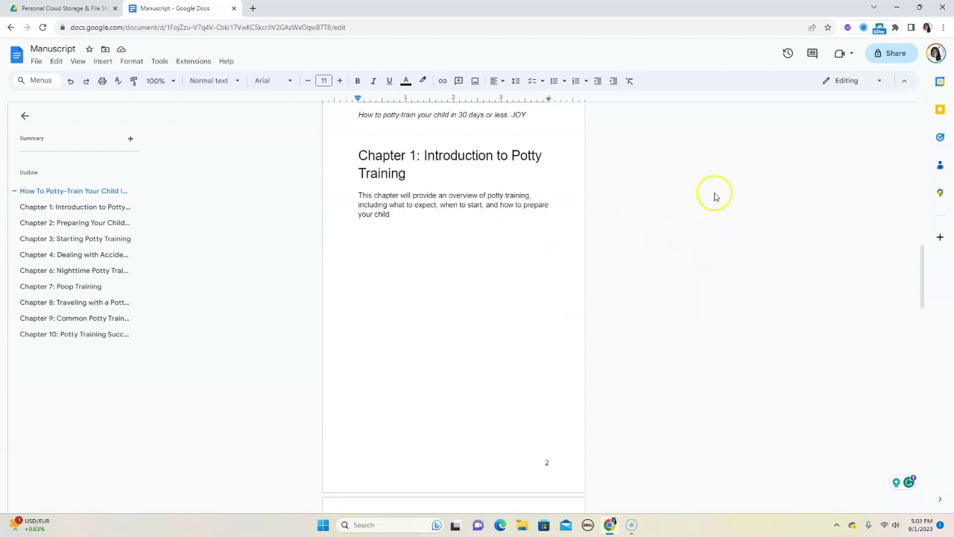